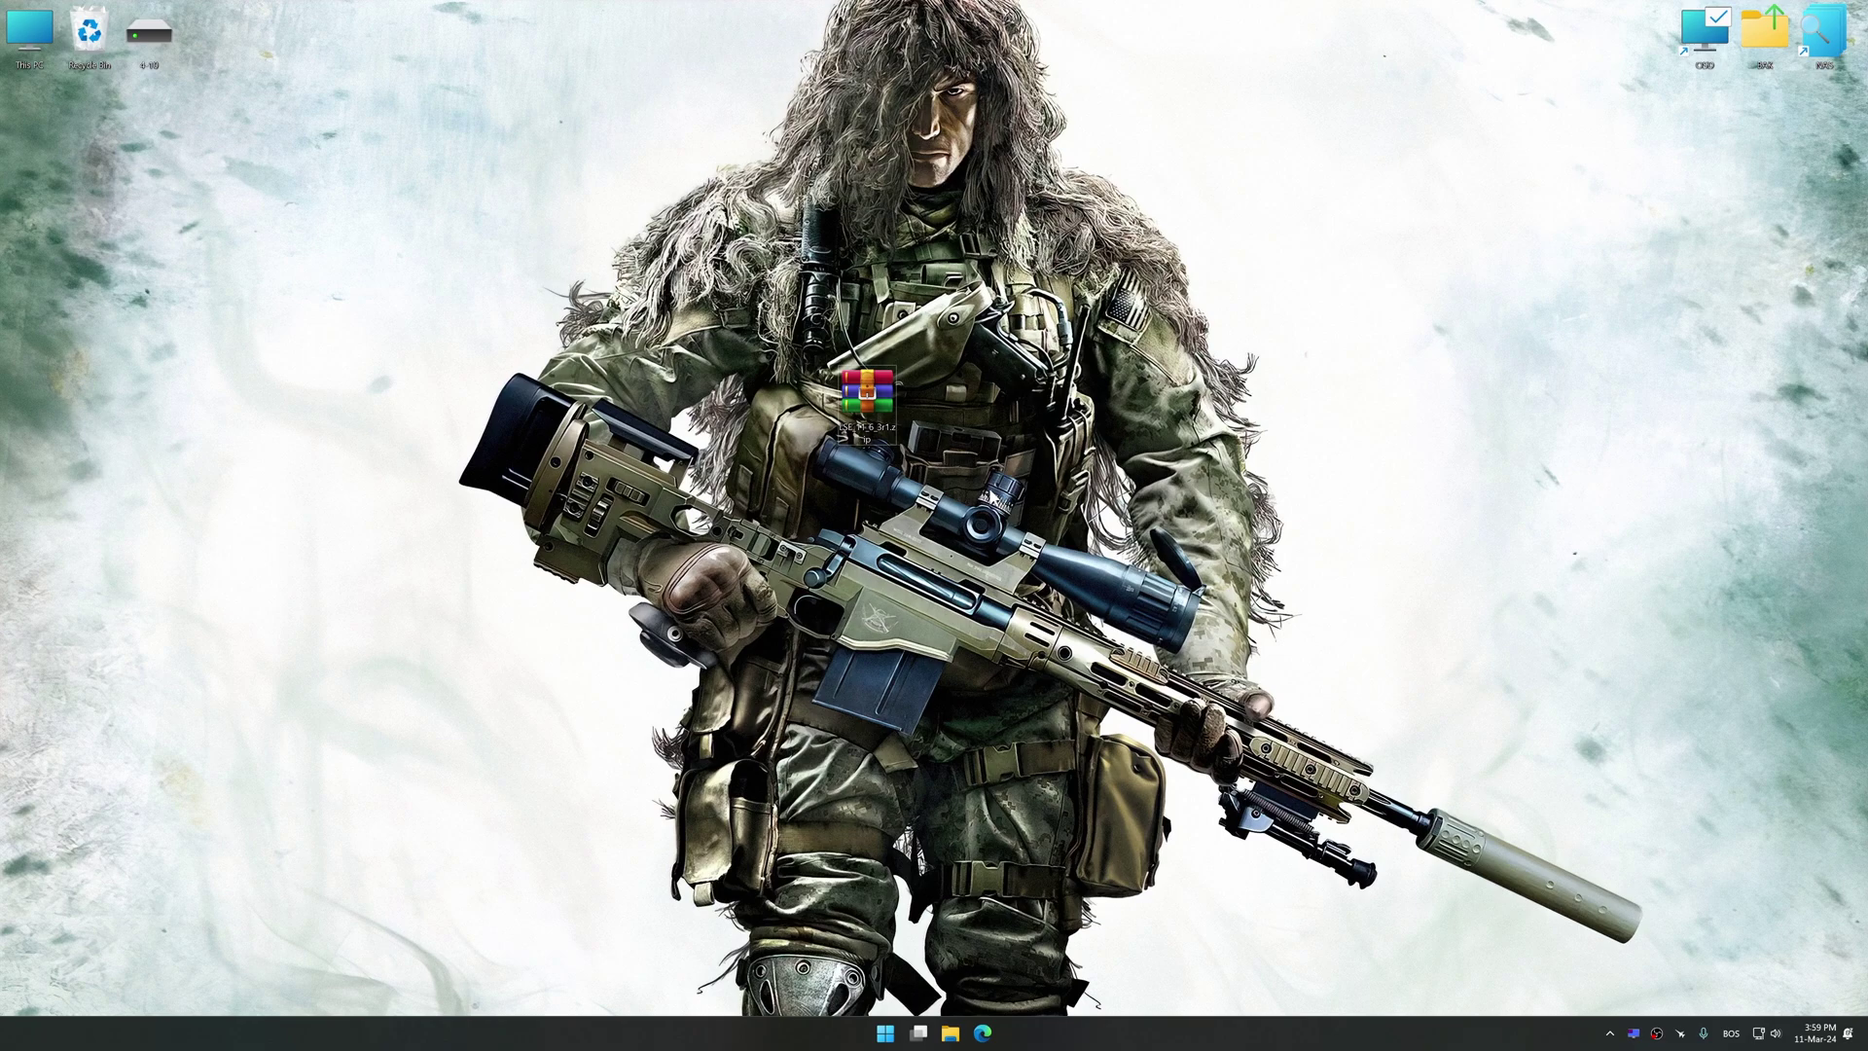
- Extract the zip archive onto the desktop with WinRAR's Extract Here
left_click_drag(868, 391, 927, 391)
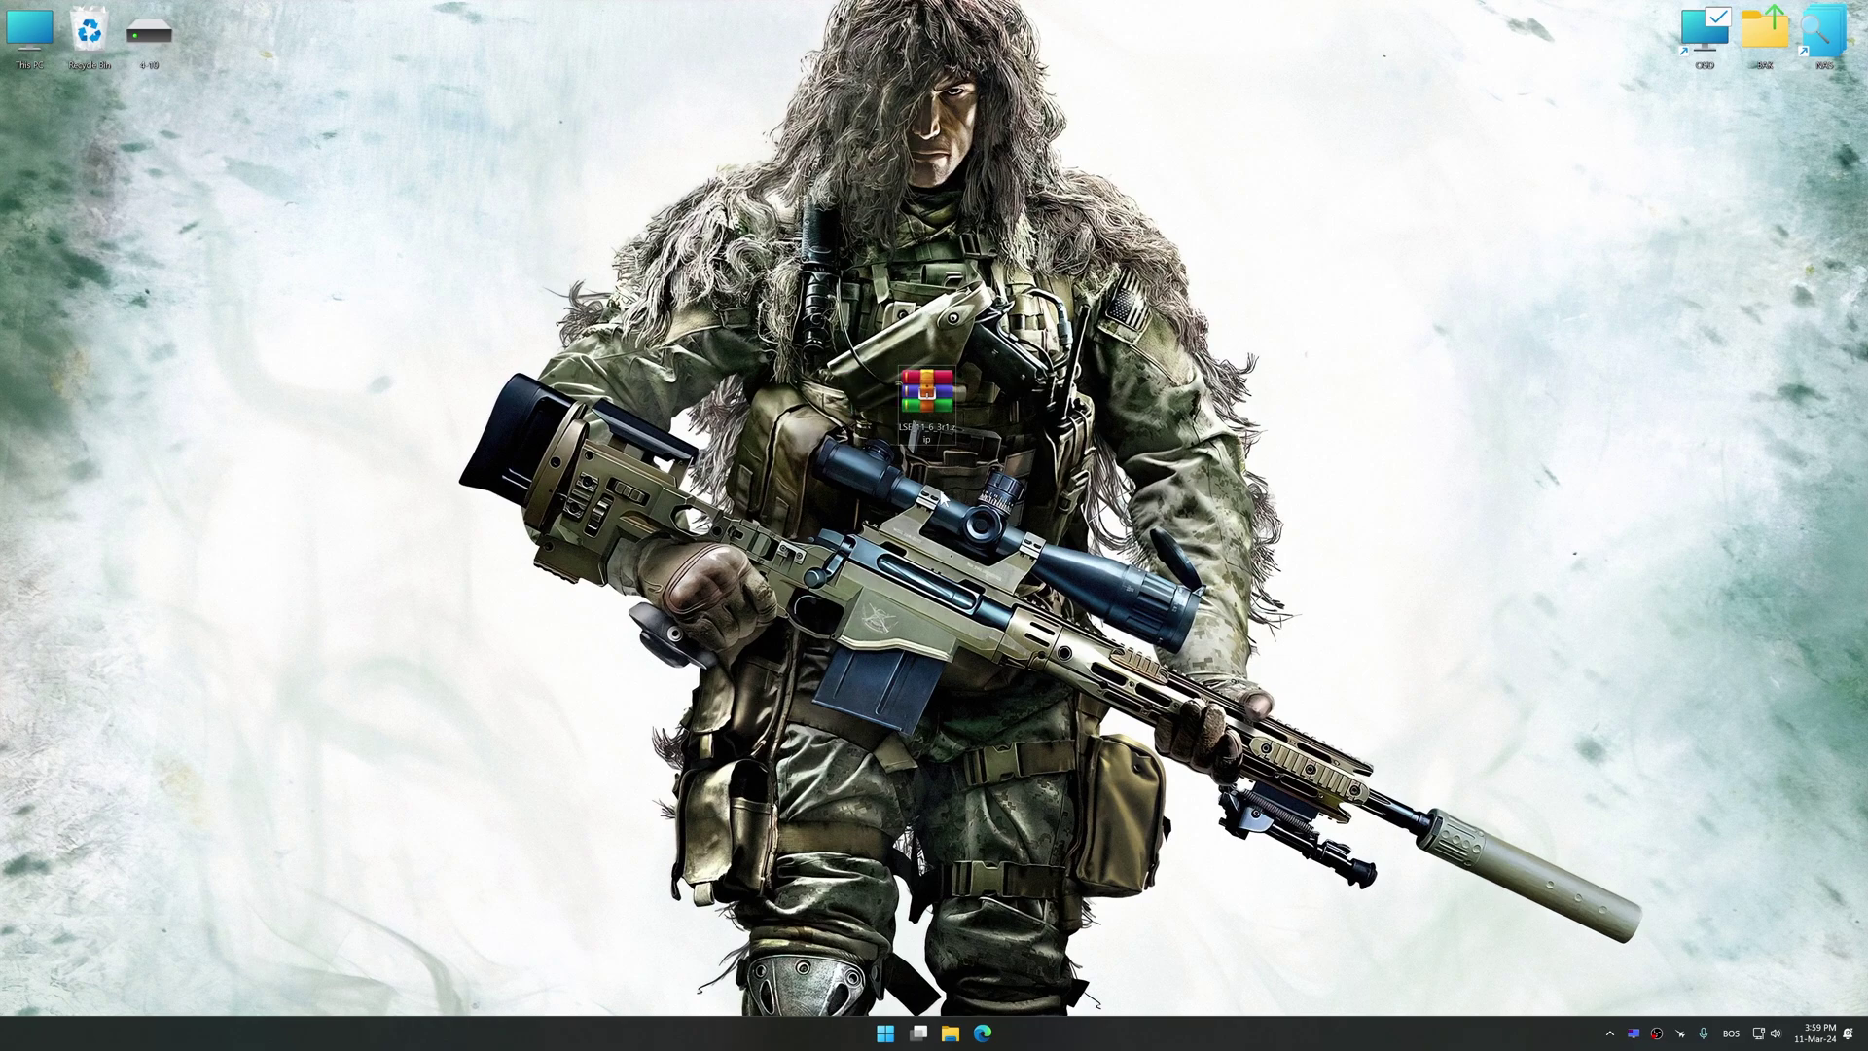
right_click(930, 391)
left_click(1022, 404)
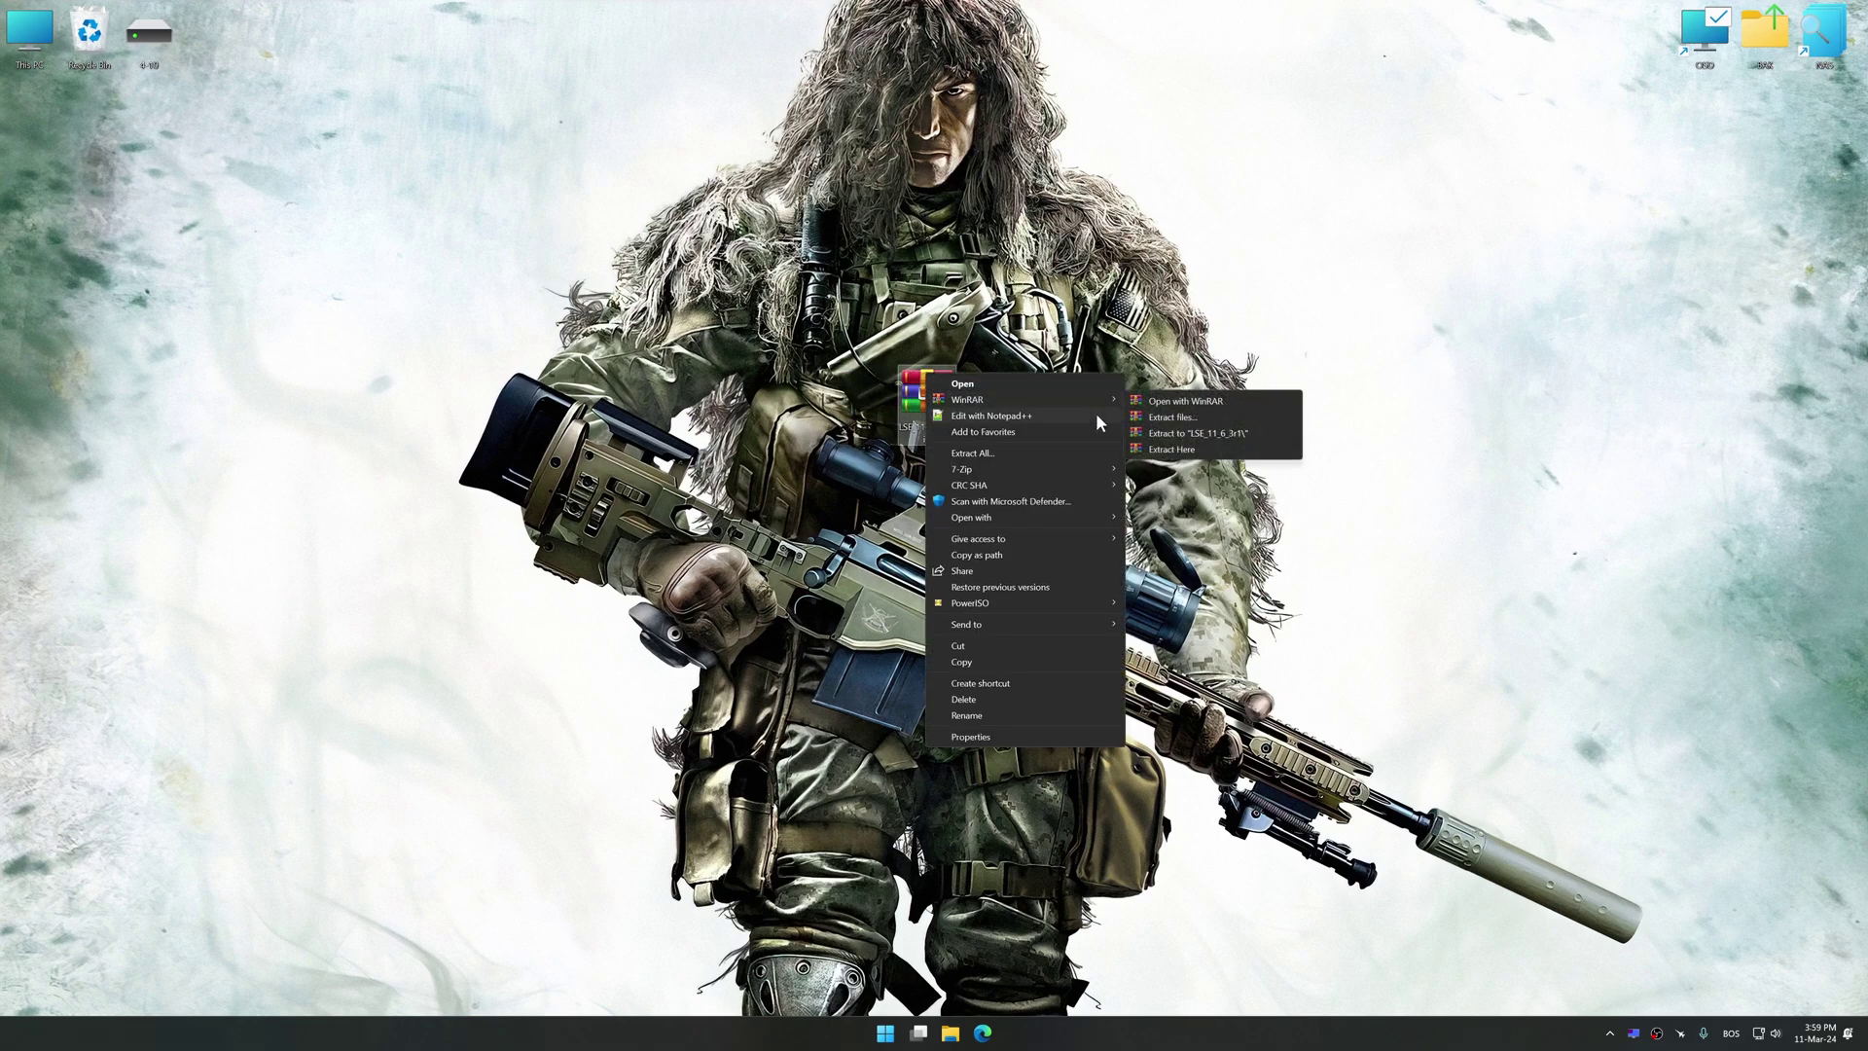
left_click(1197, 450)
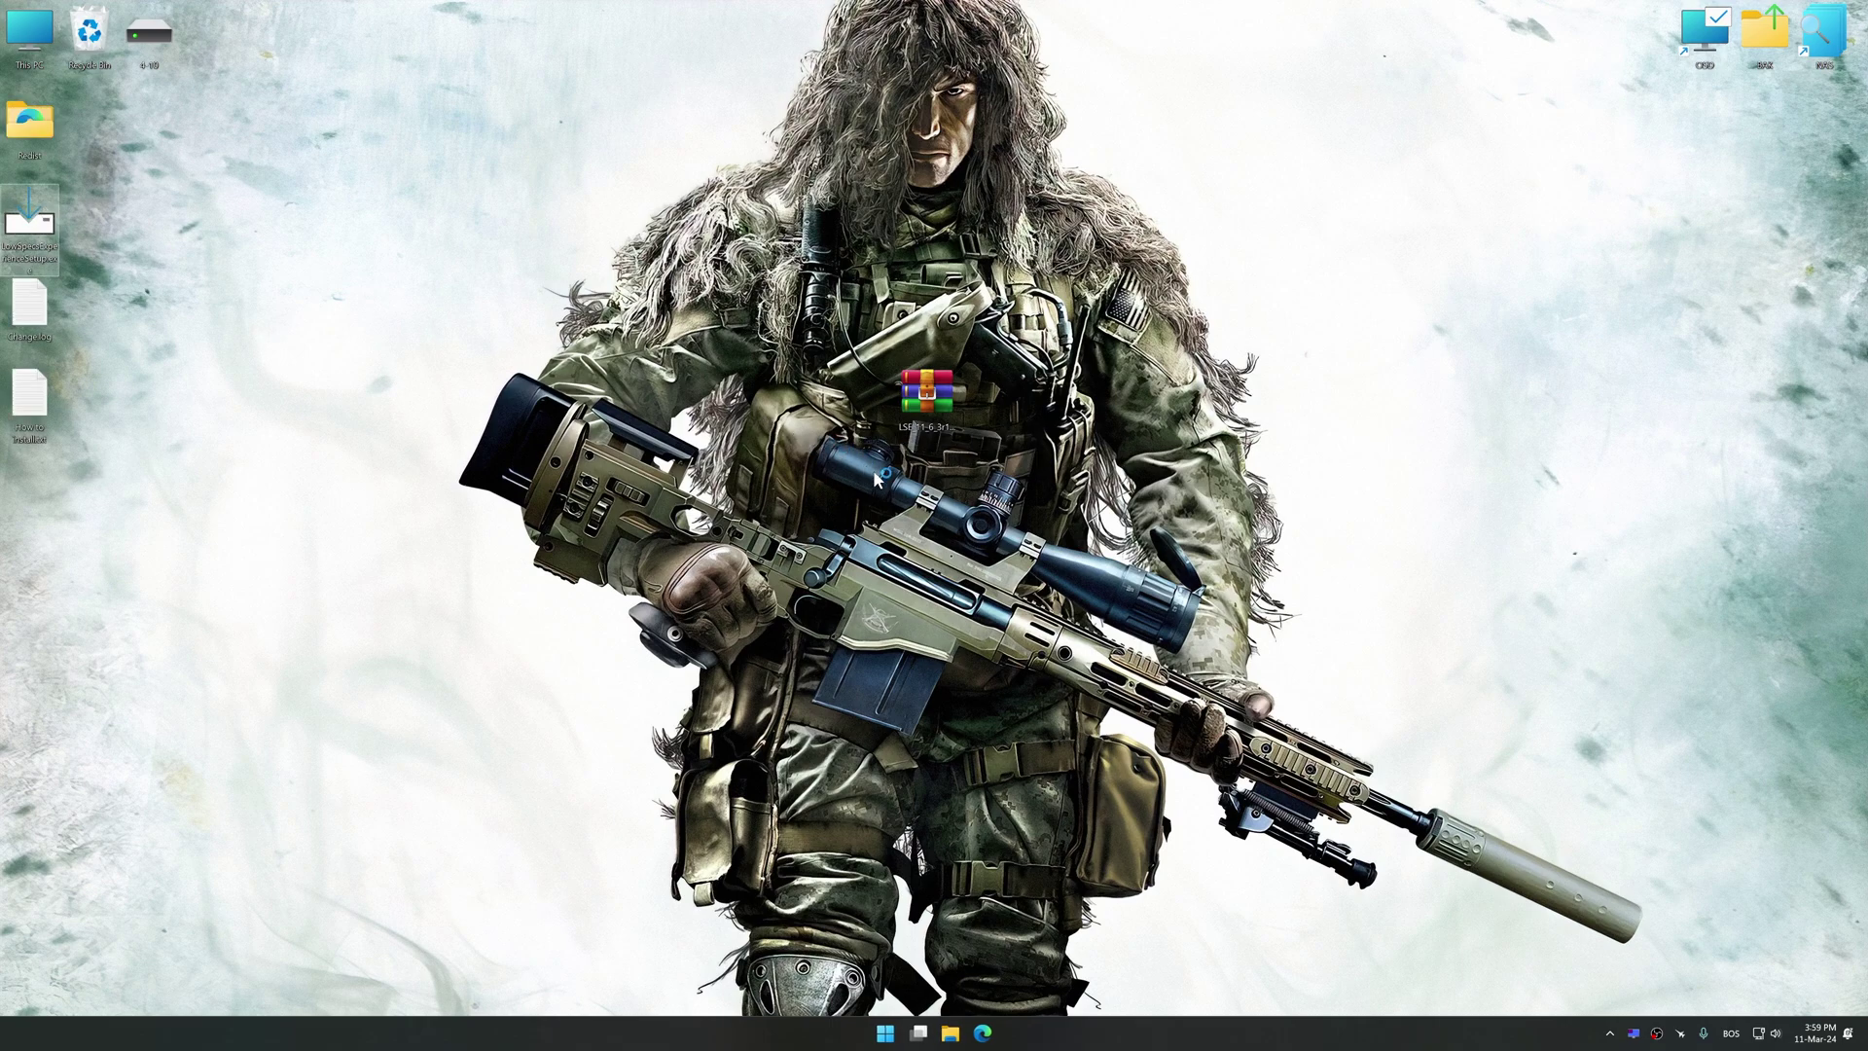
- Install Low Specs Experience with both desktop shortcuts, then arrange the new shortcuts
left_click(766, 614)
left_click(1057, 658)
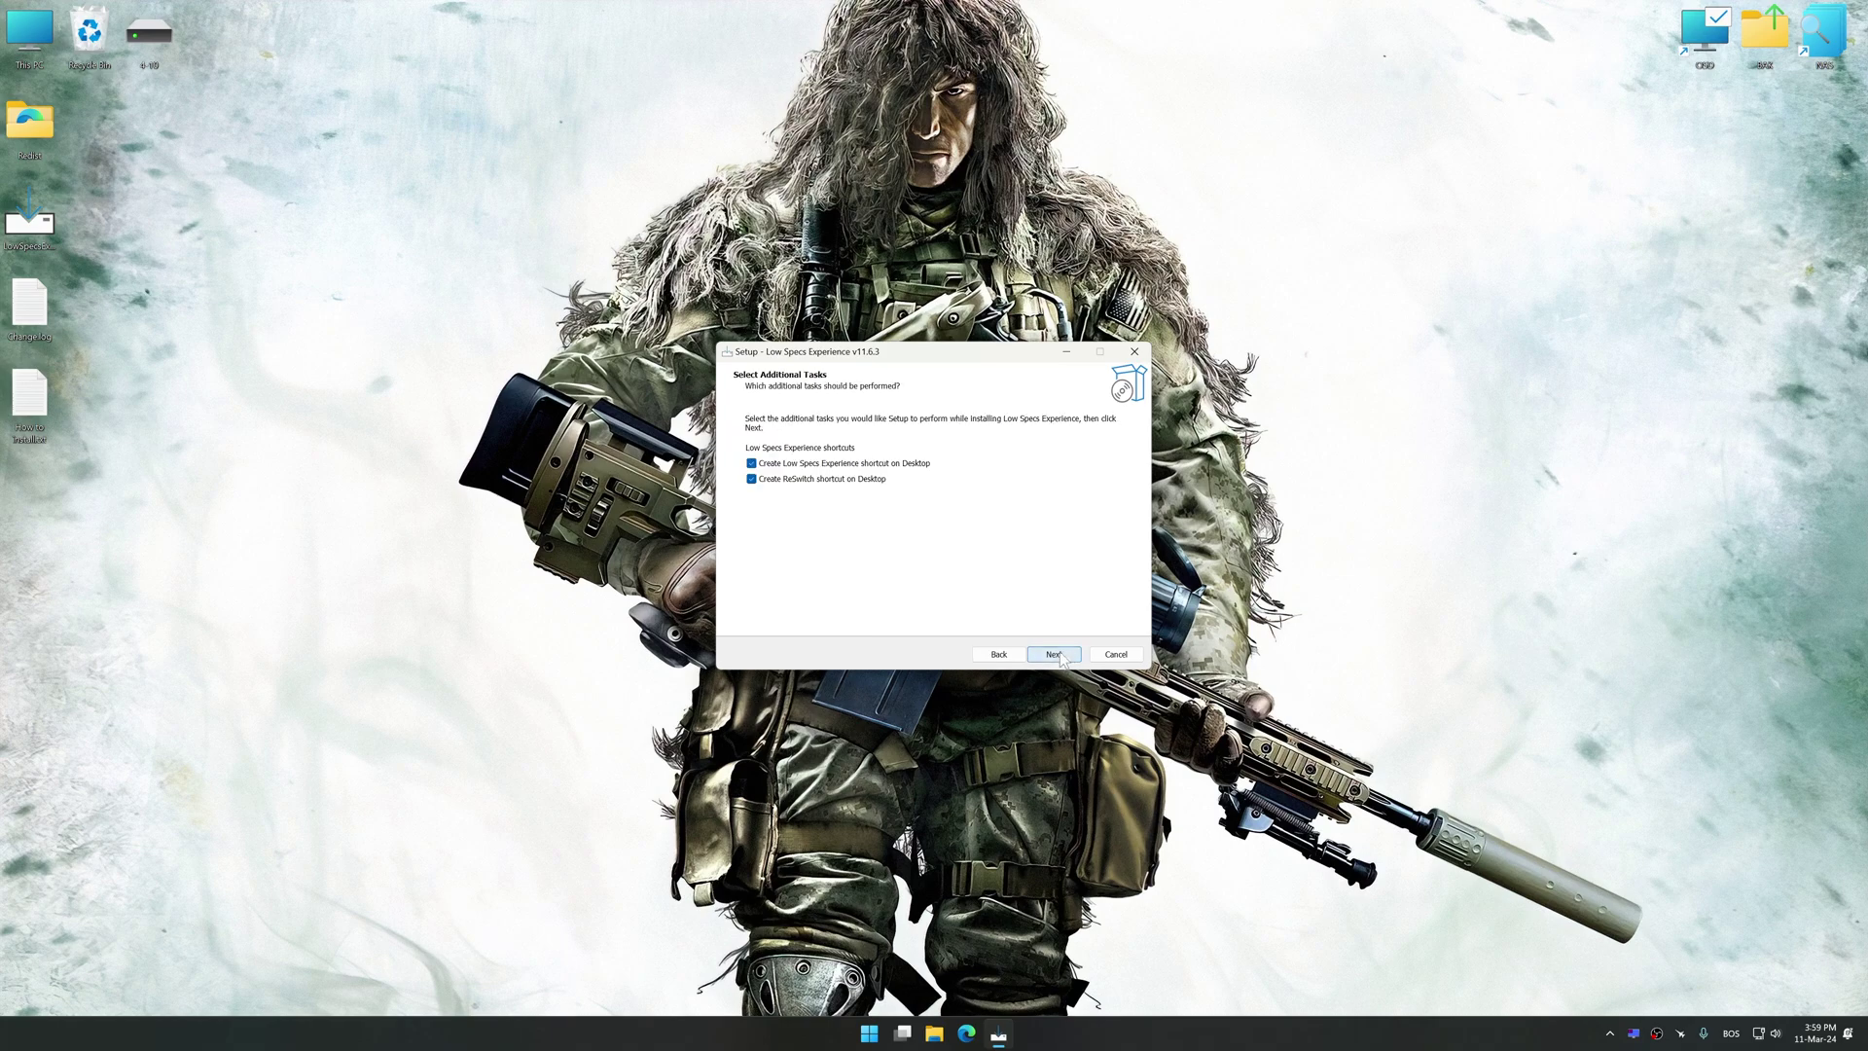
left_click(1057, 654)
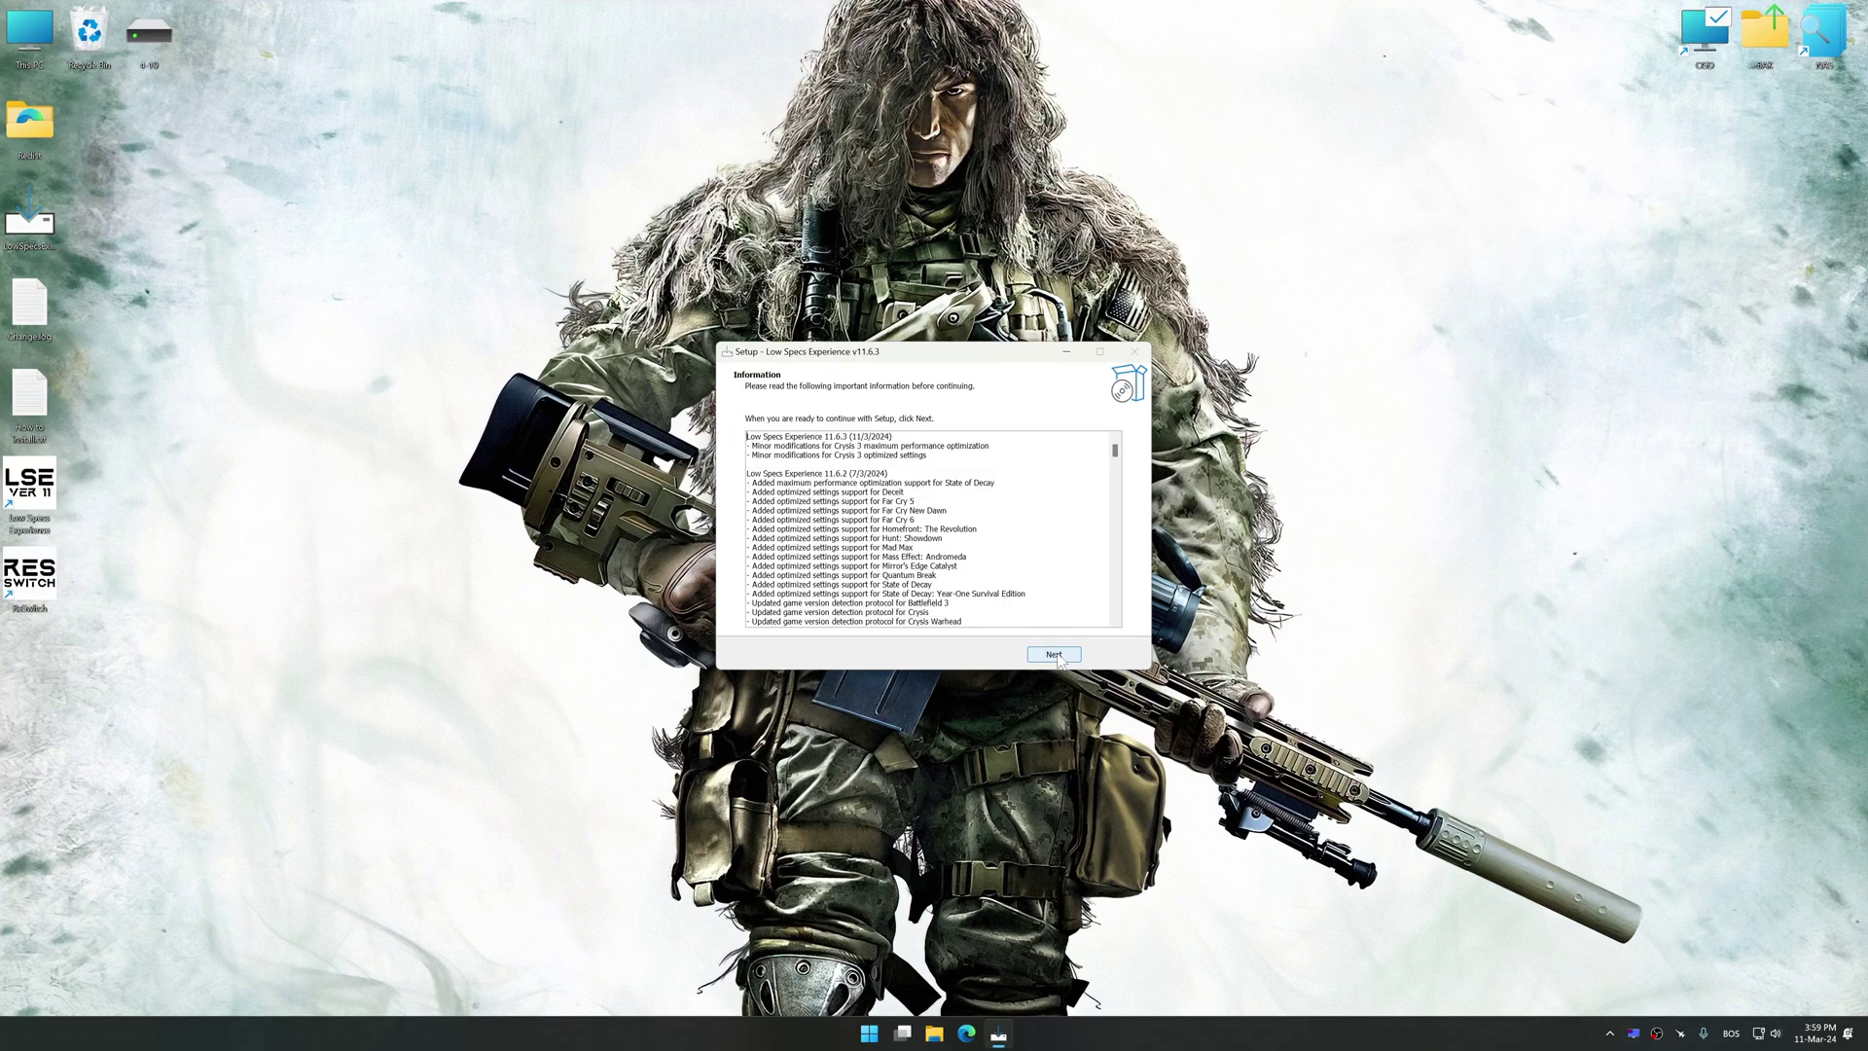
left_click(1054, 654)
left_click_drag(29, 526, 897, 394)
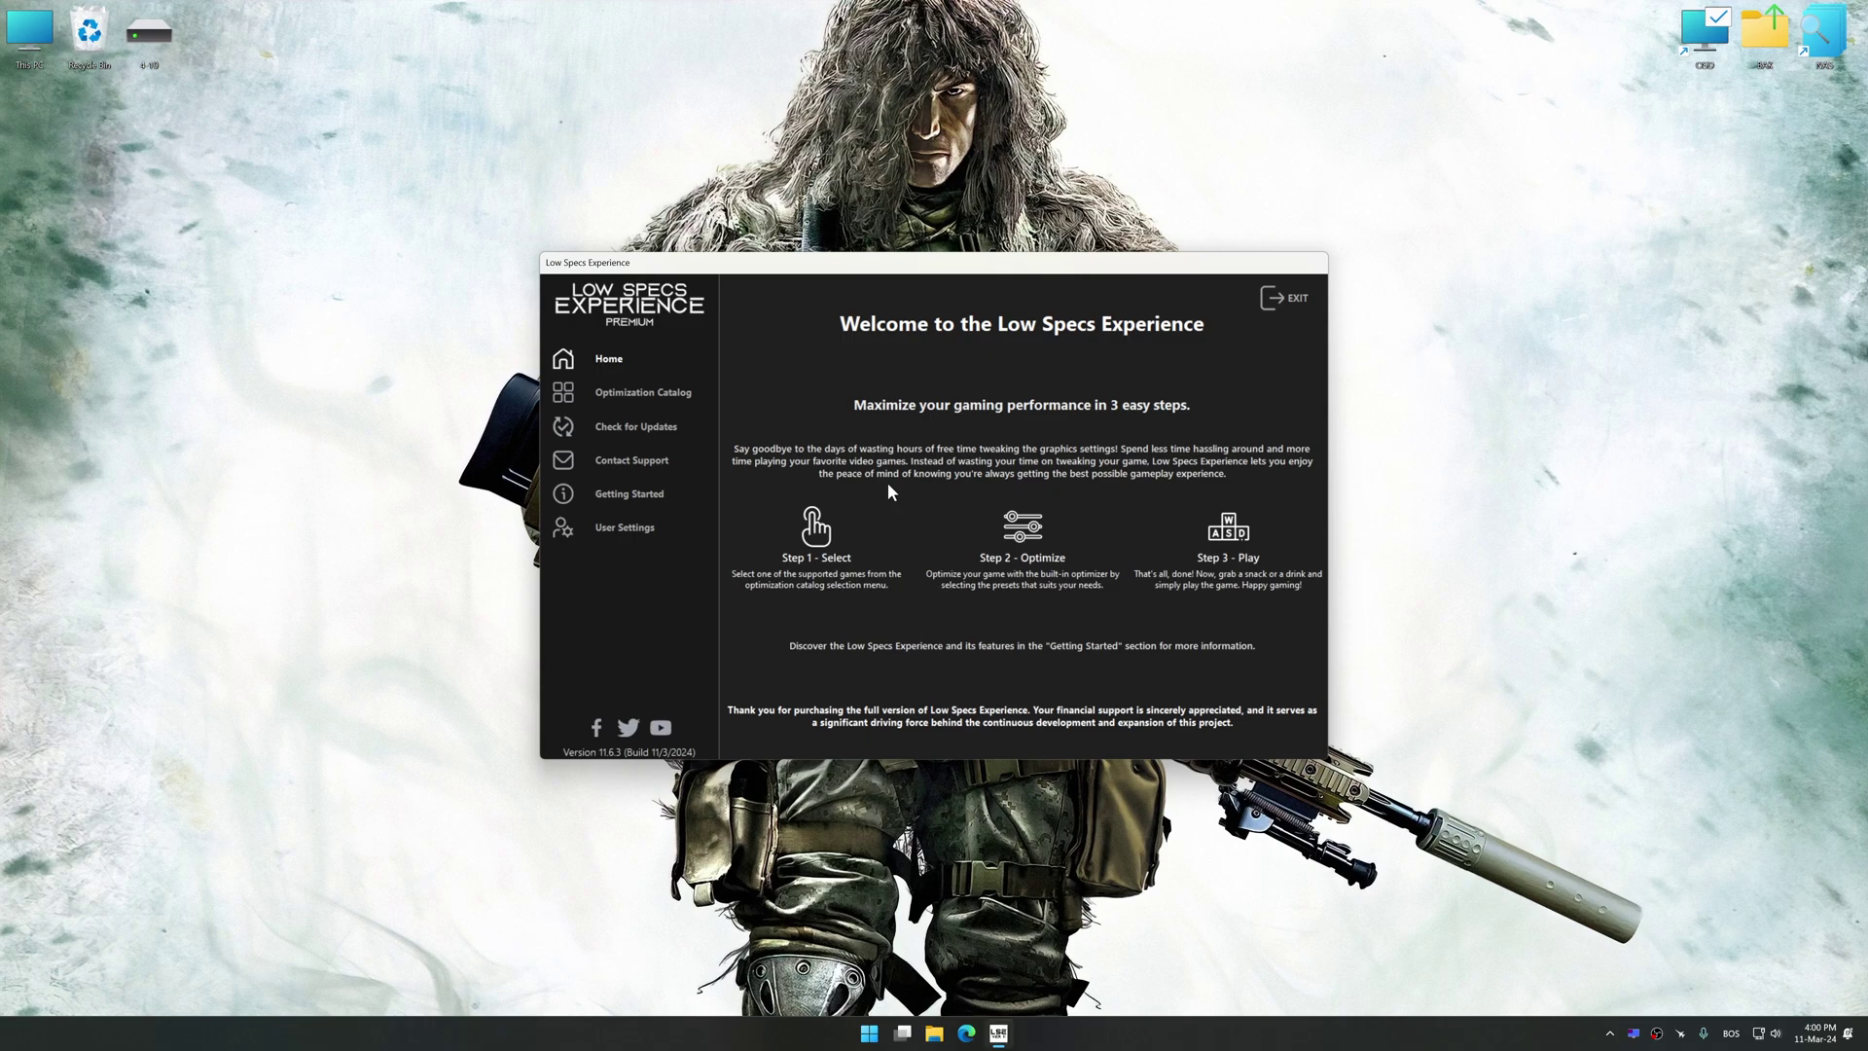
- Select Sniper: Ghost Warrior 2 in the Optimization Catalog and load its optimization package
left_click(627, 393)
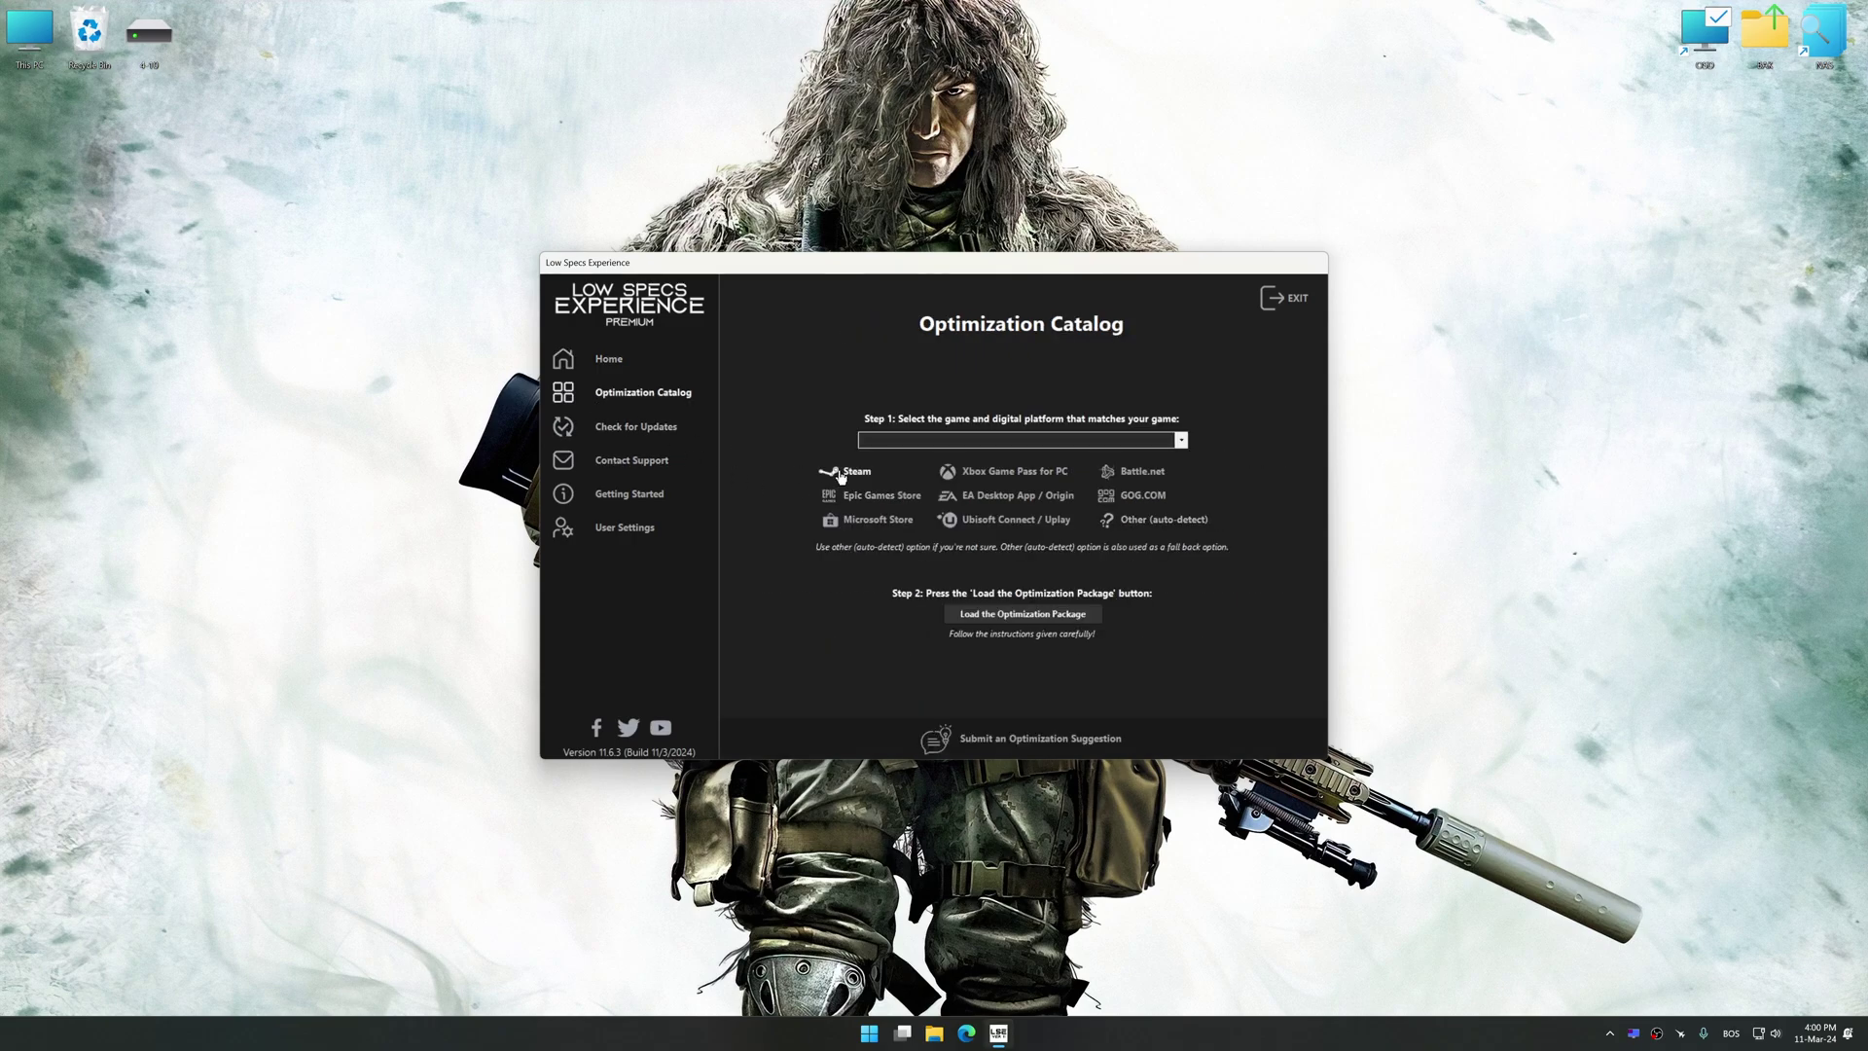
left_click(916, 440)
scroll(937, 492, "down", 5)
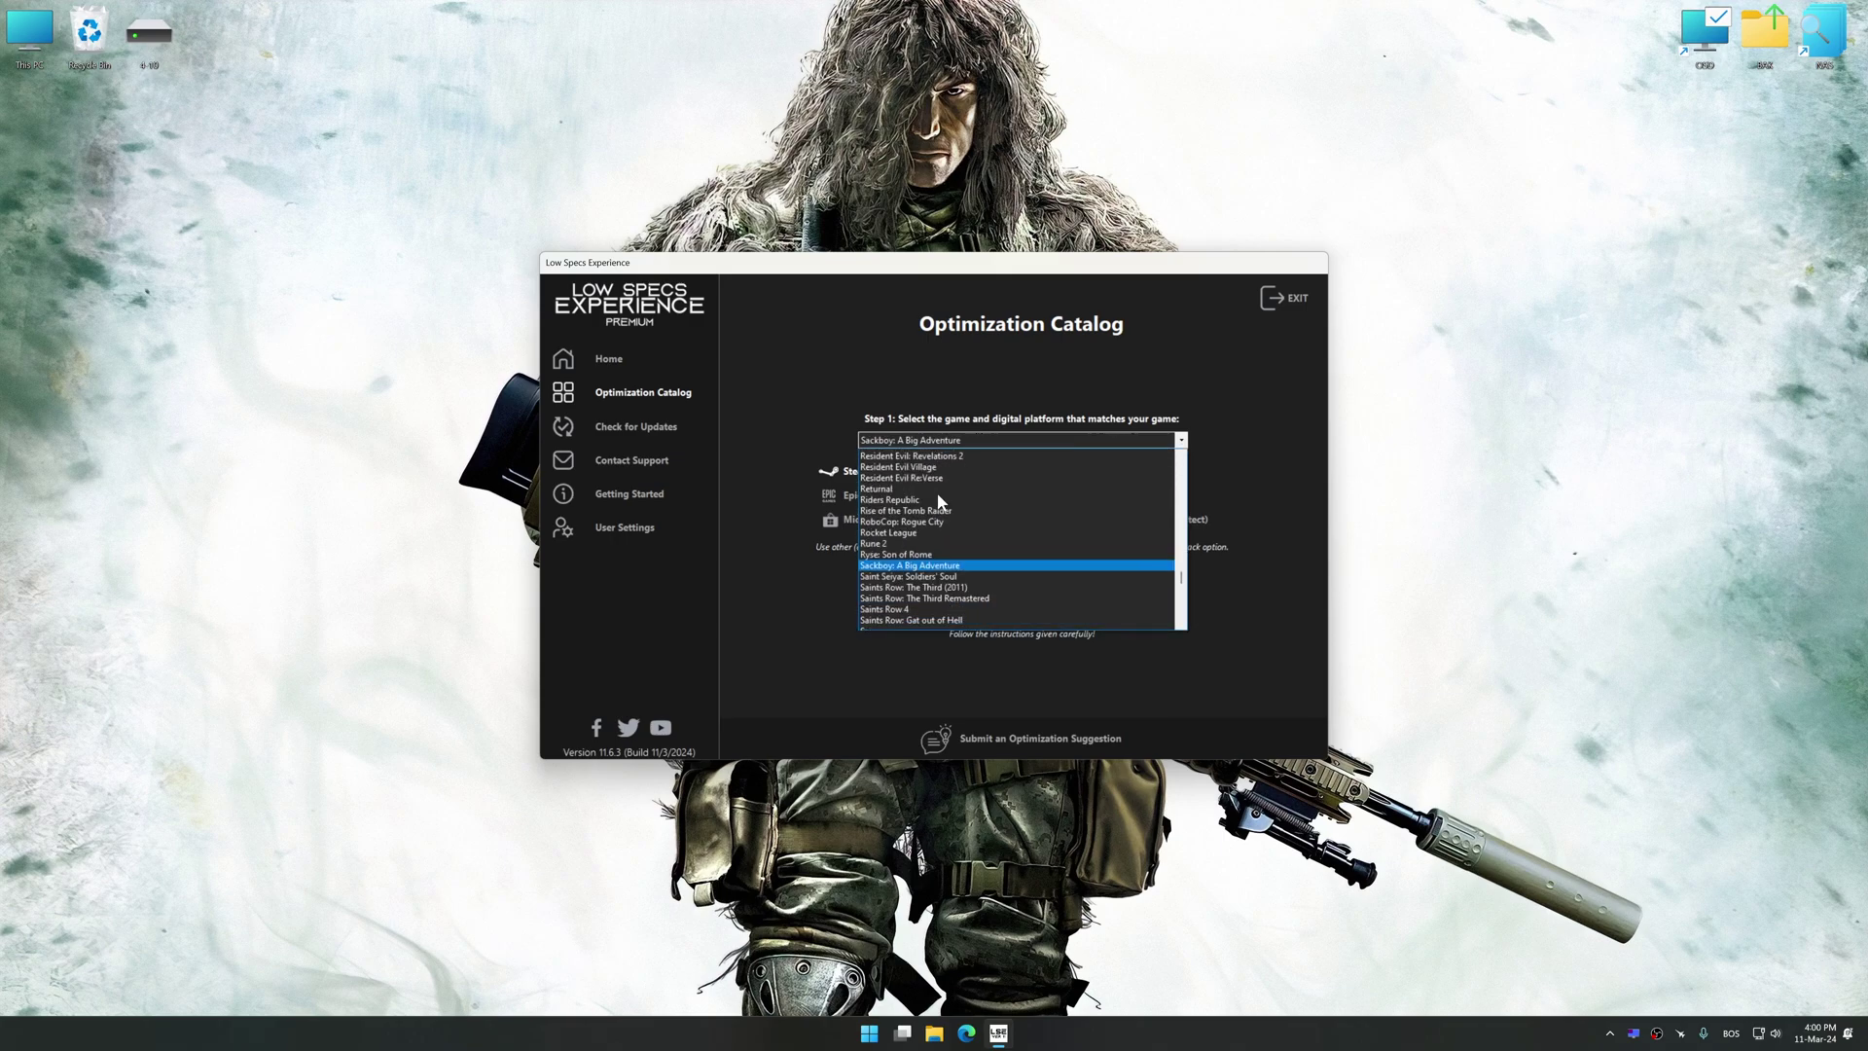
scroll(938, 497, "down", 3)
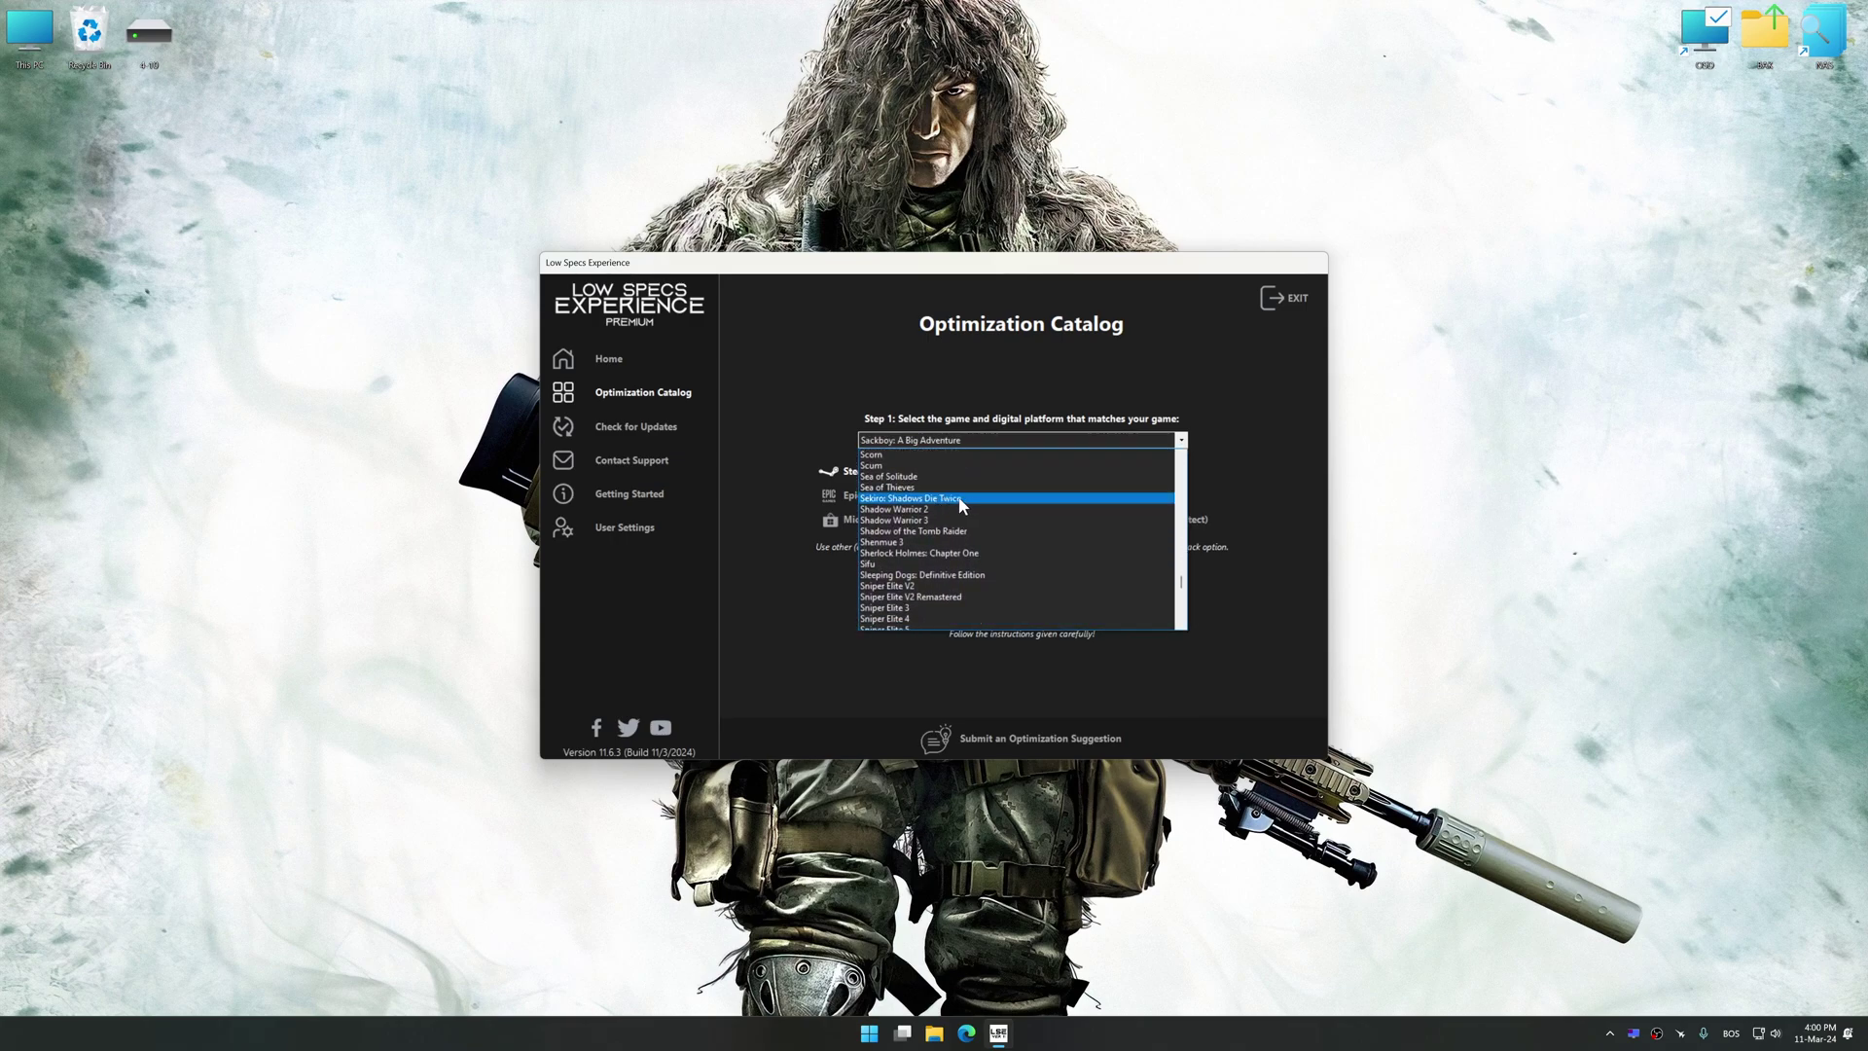
scroll(959, 504, "down", 2)
scroll(959, 497, "down", 2)
scroll(959, 497, "down", 2)
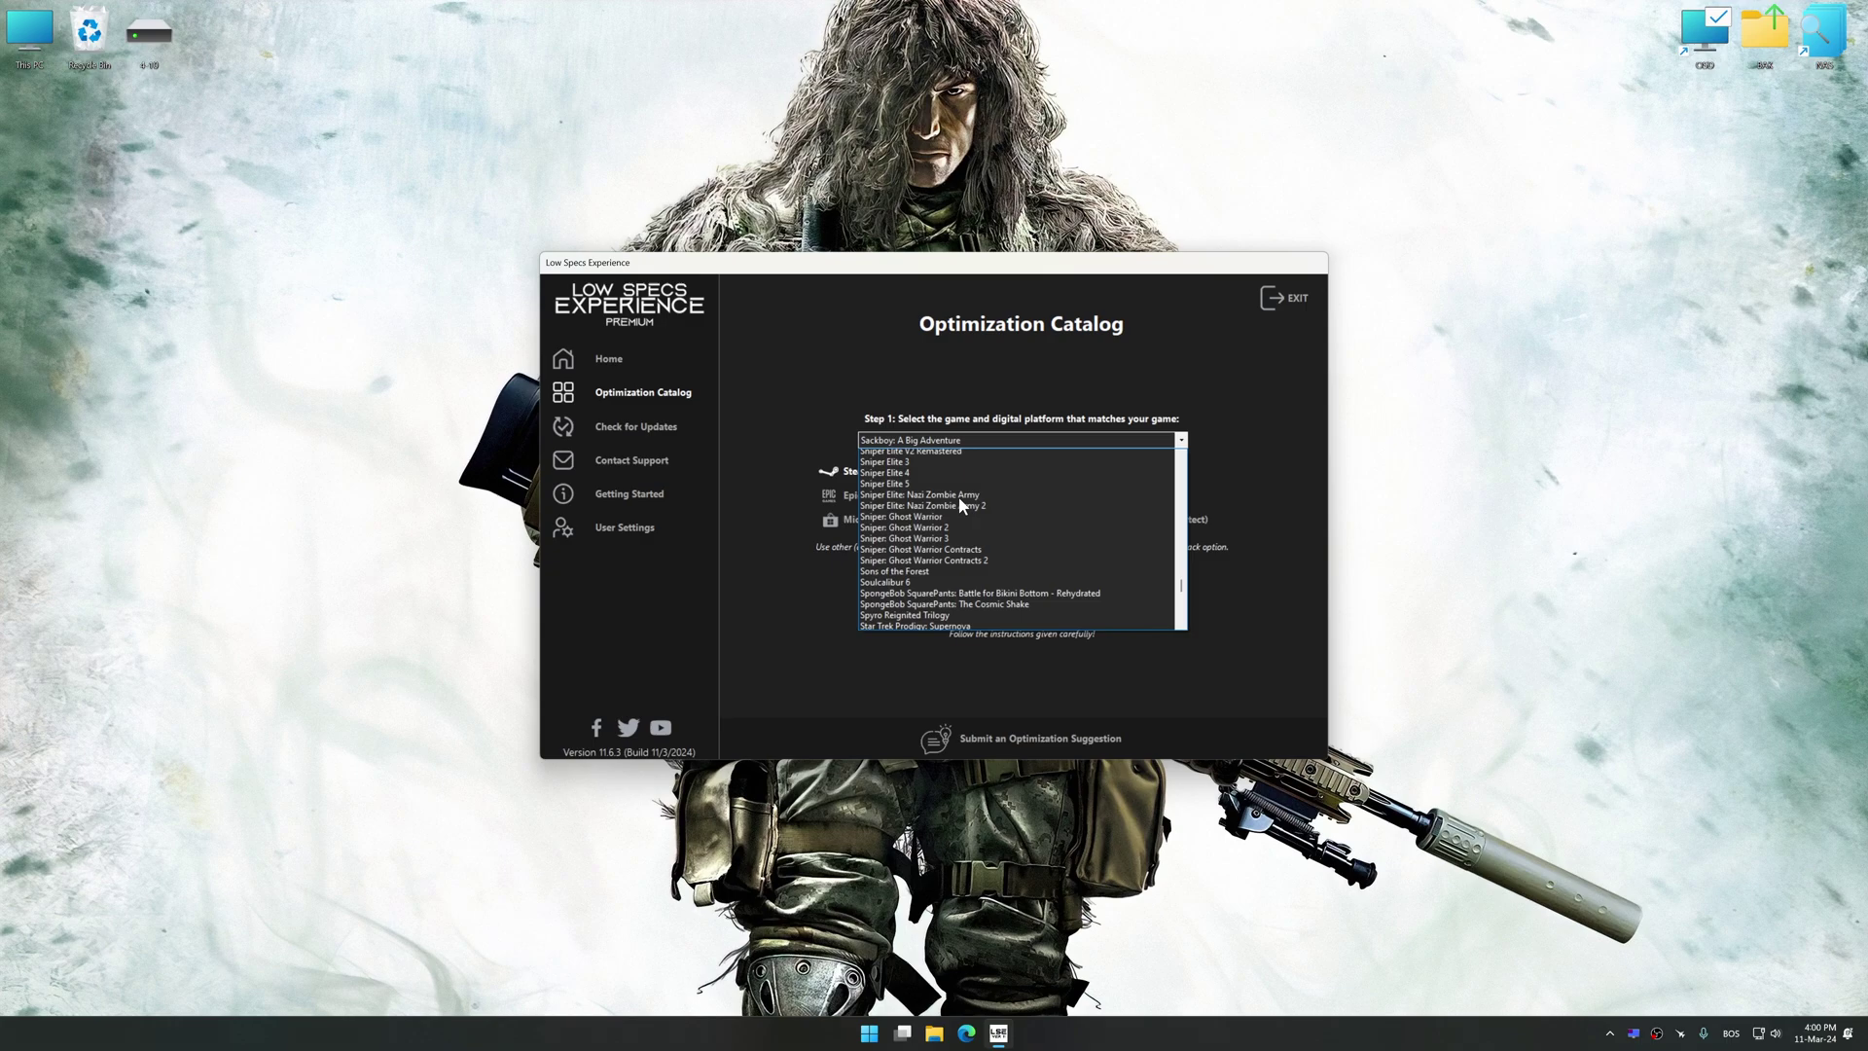
left_click(953, 507)
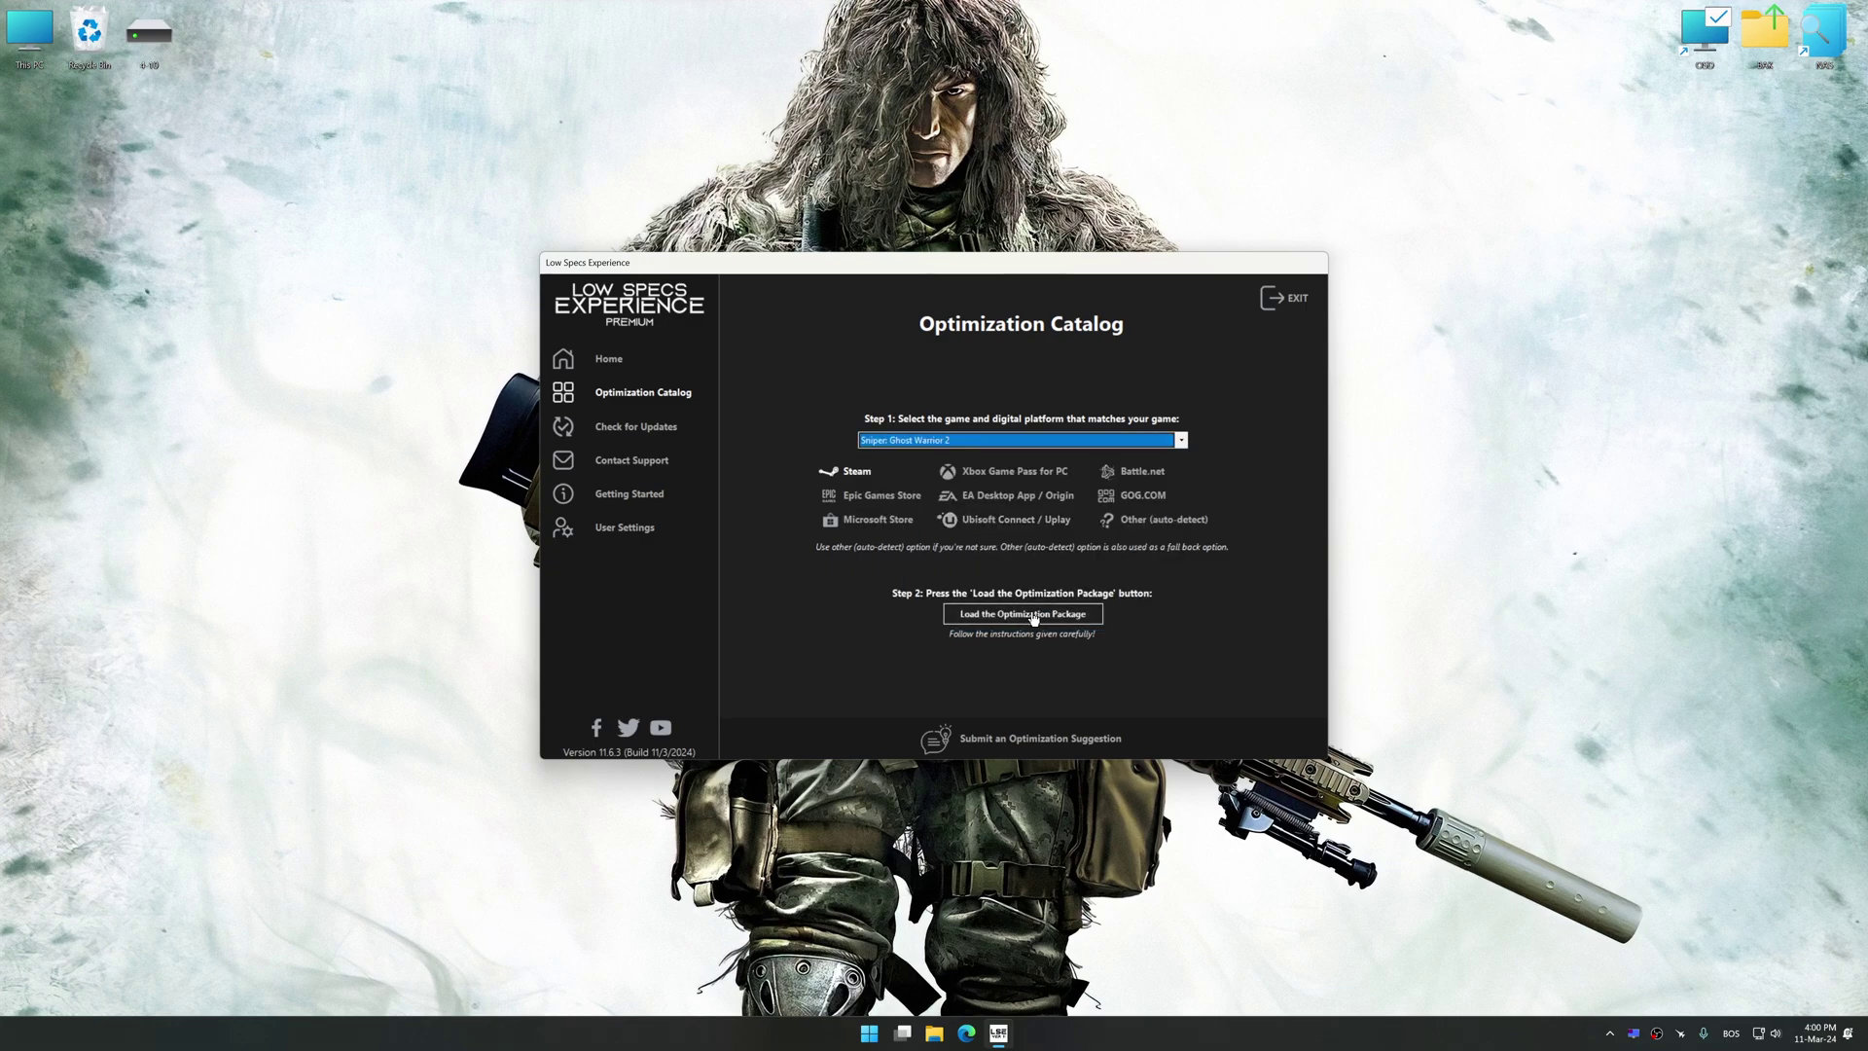
left_click(1036, 620)
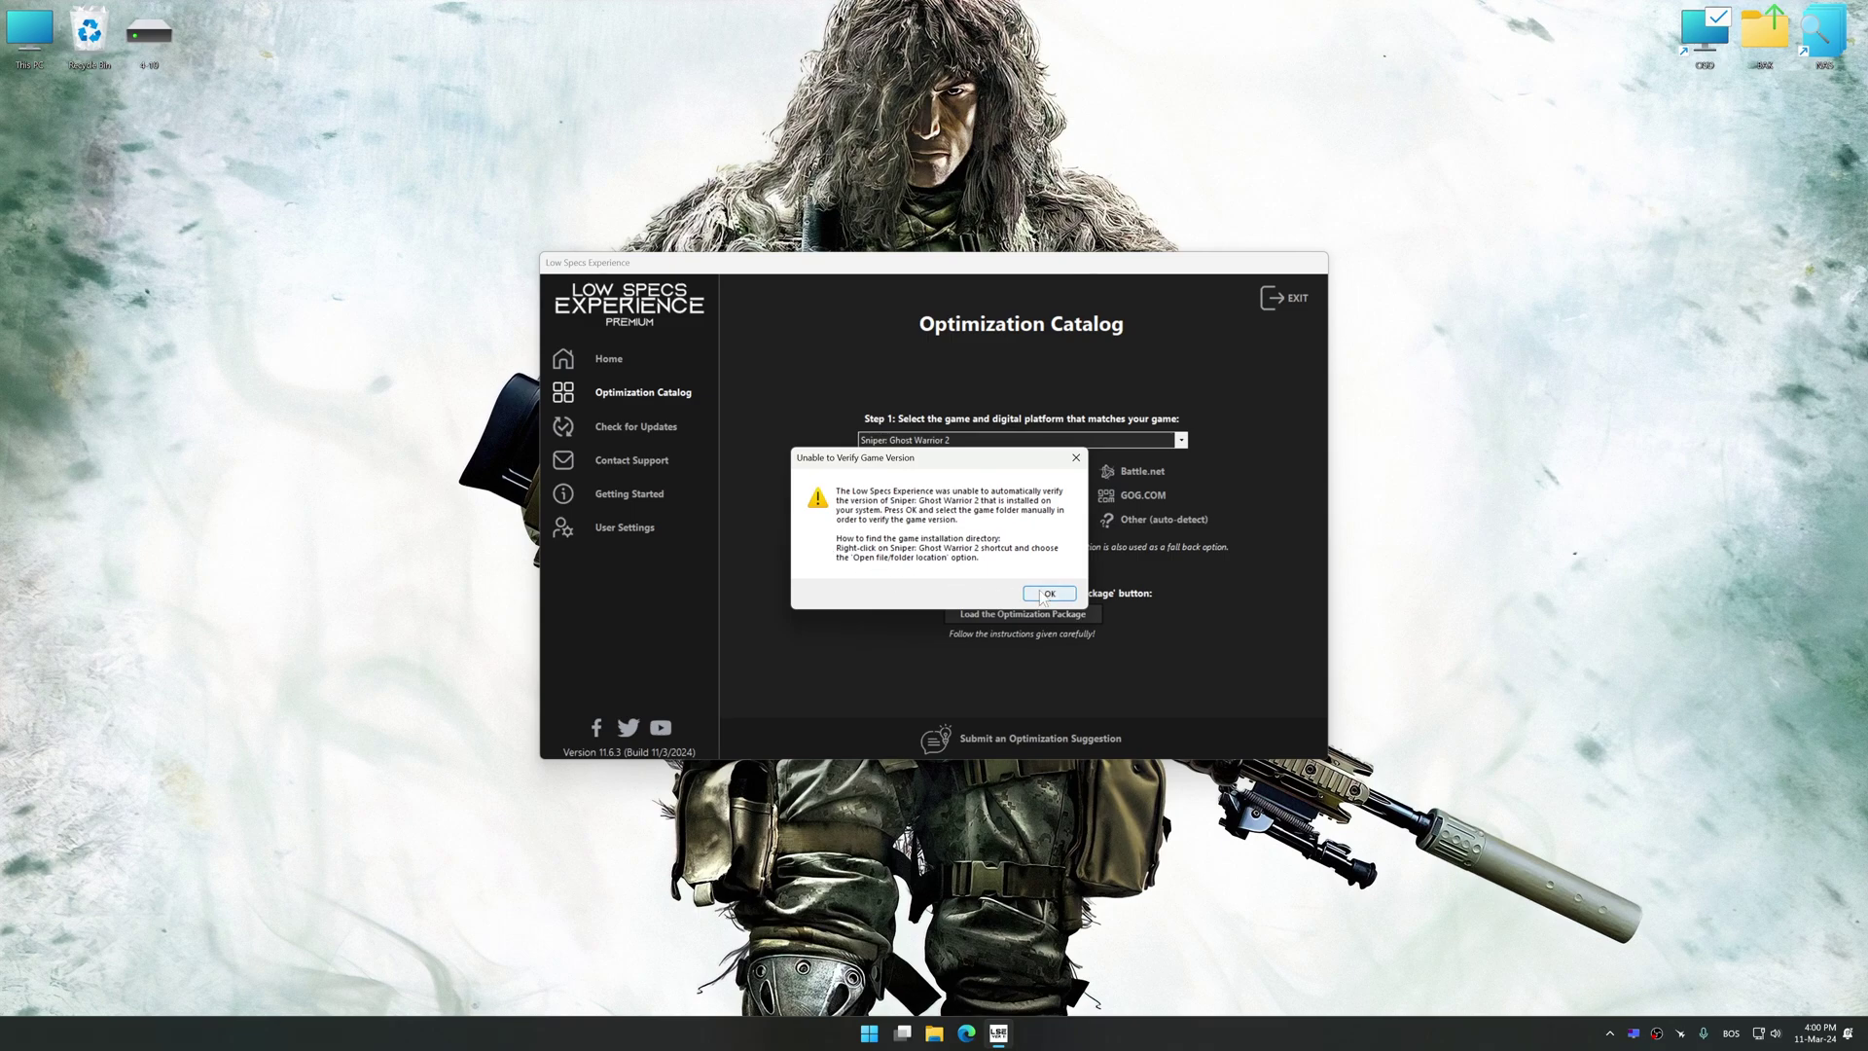
- Accept the version warning, confirm the game folder and default profile, and dismiss the notice
left_click(1046, 595)
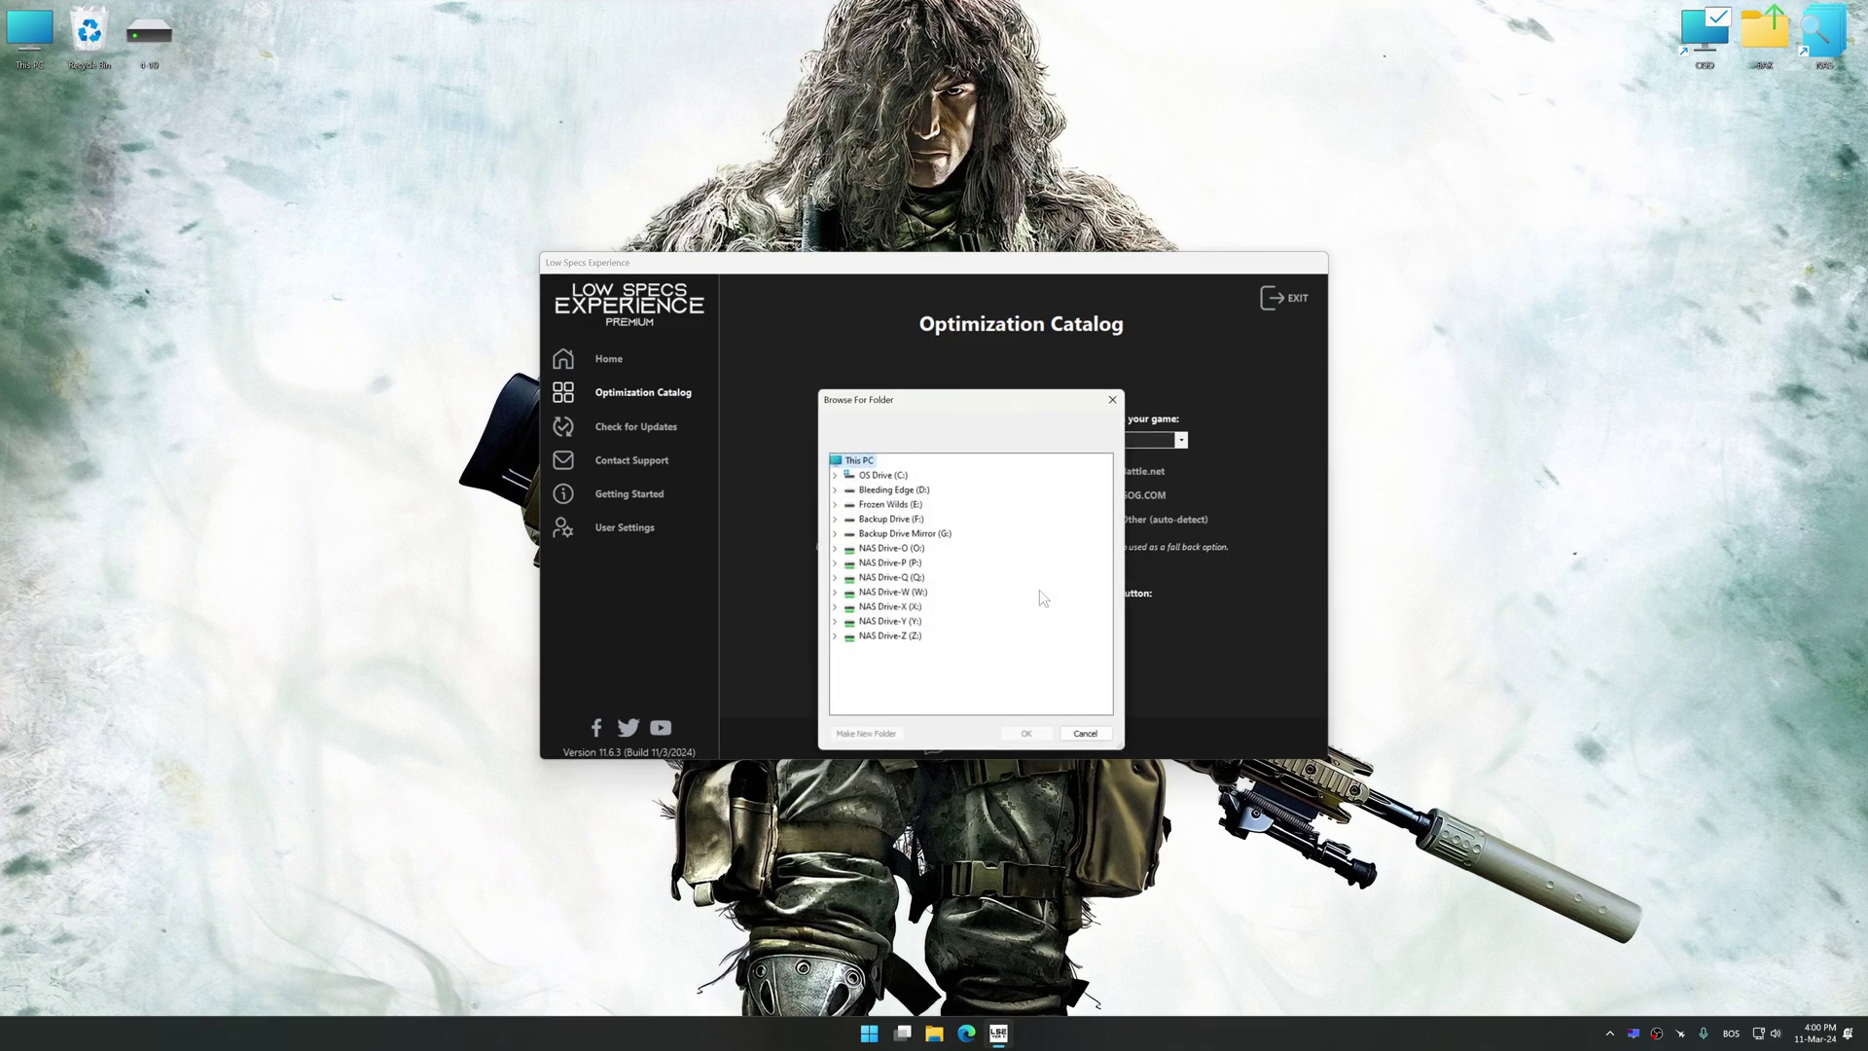
left_click(1030, 734)
left_click(932, 447)
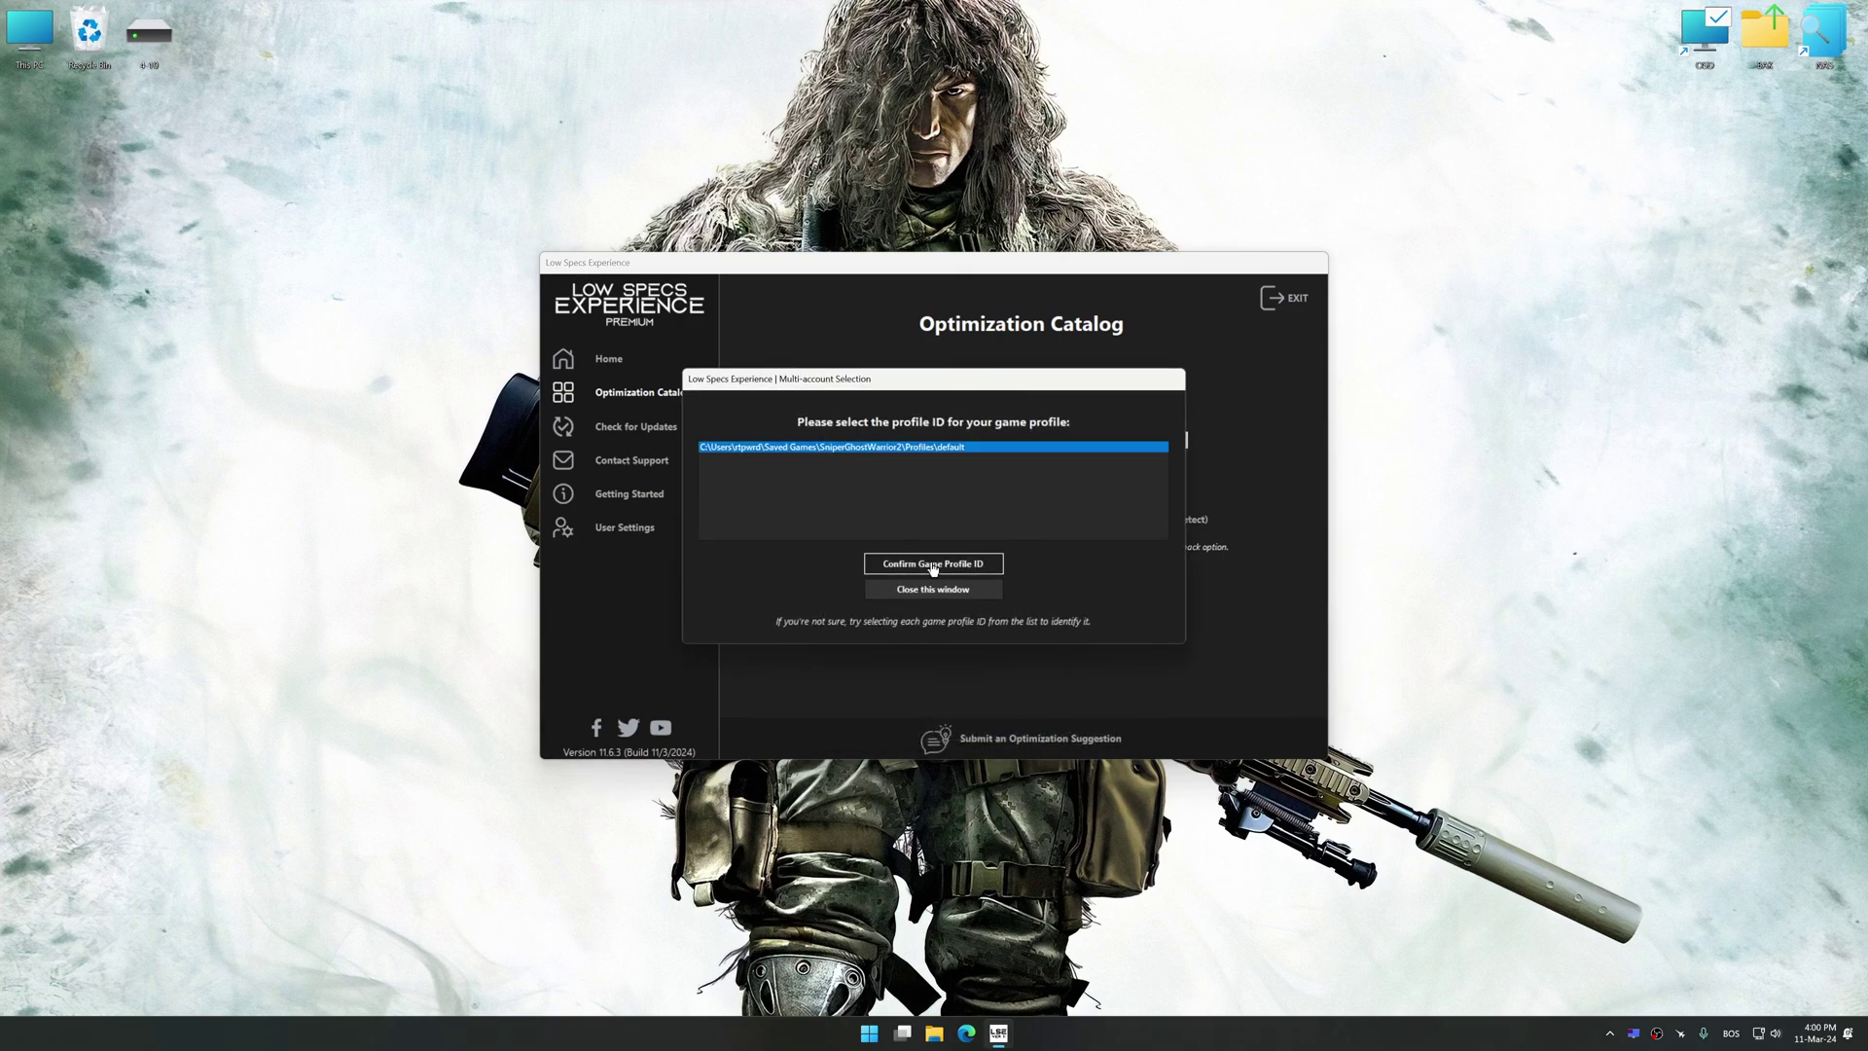
left_click(933, 563)
left_click(1054, 587)
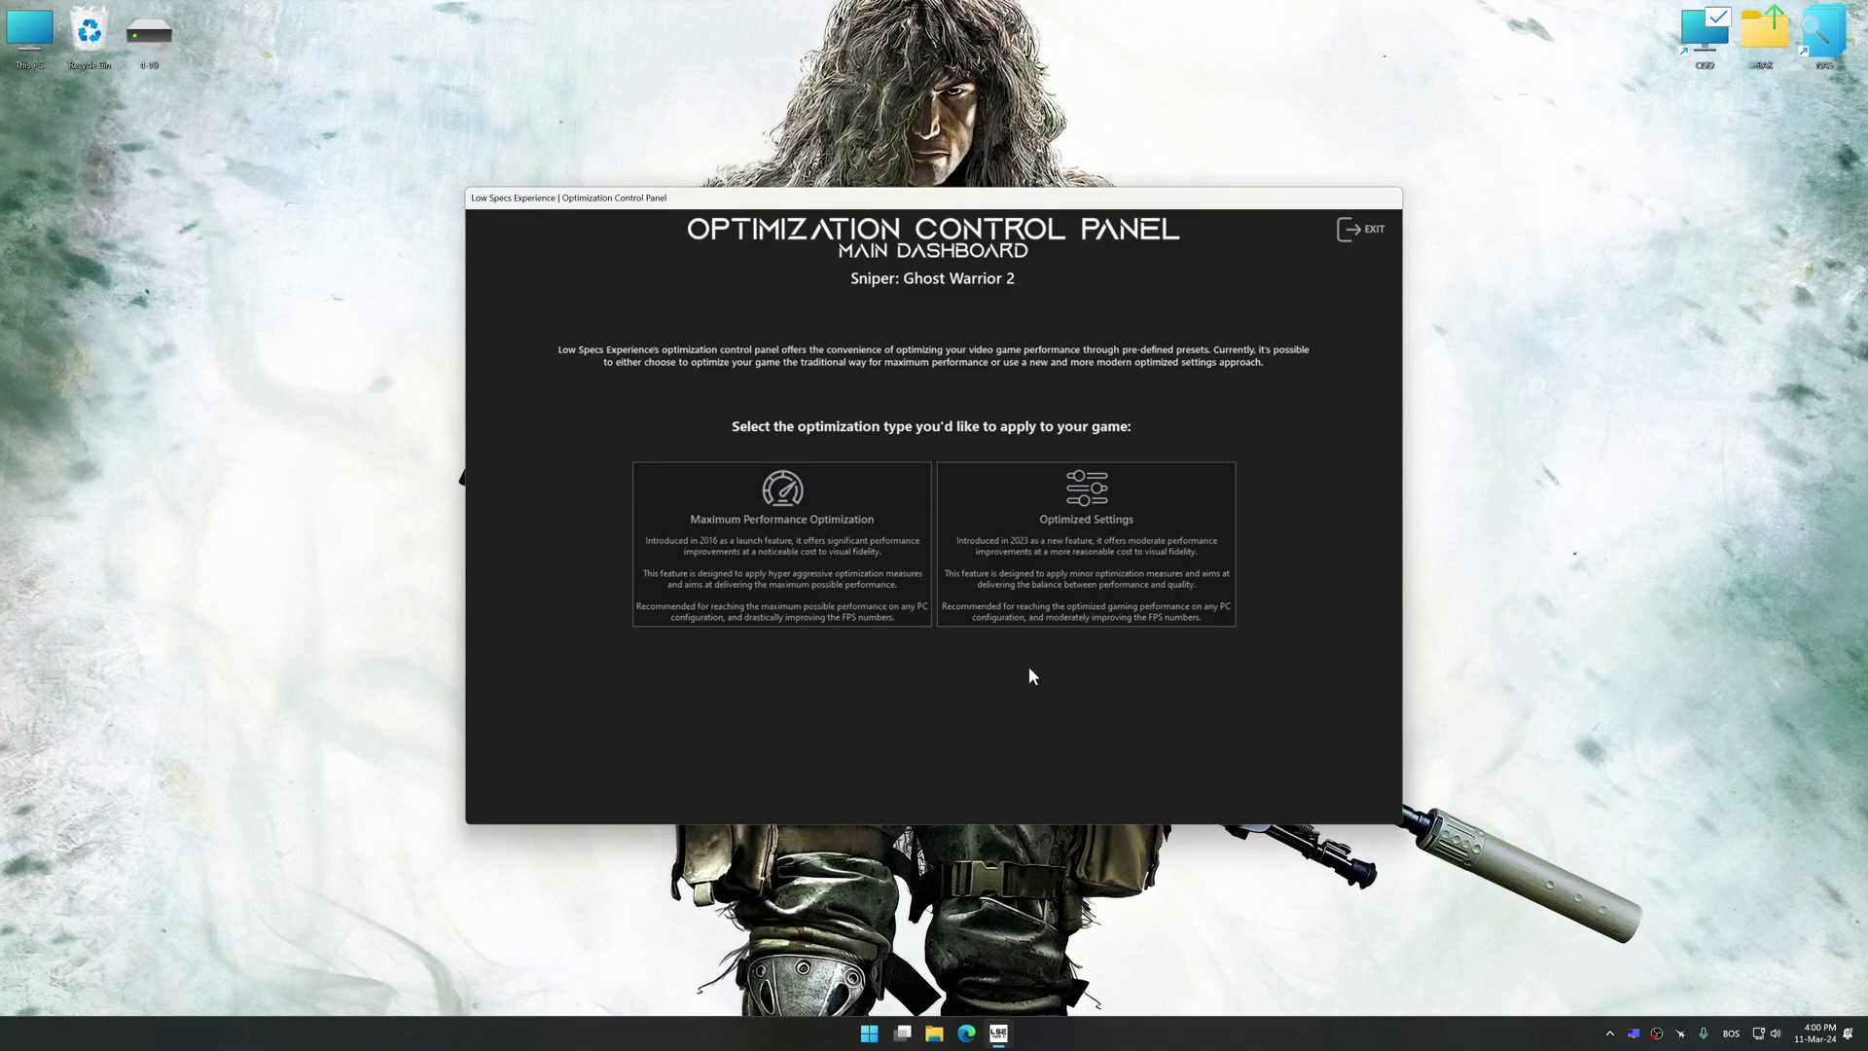
- Run Maximum Performance optimization with Potato-Low, Performance Mode and 2560 x 1440 resolution
left_click(812, 577)
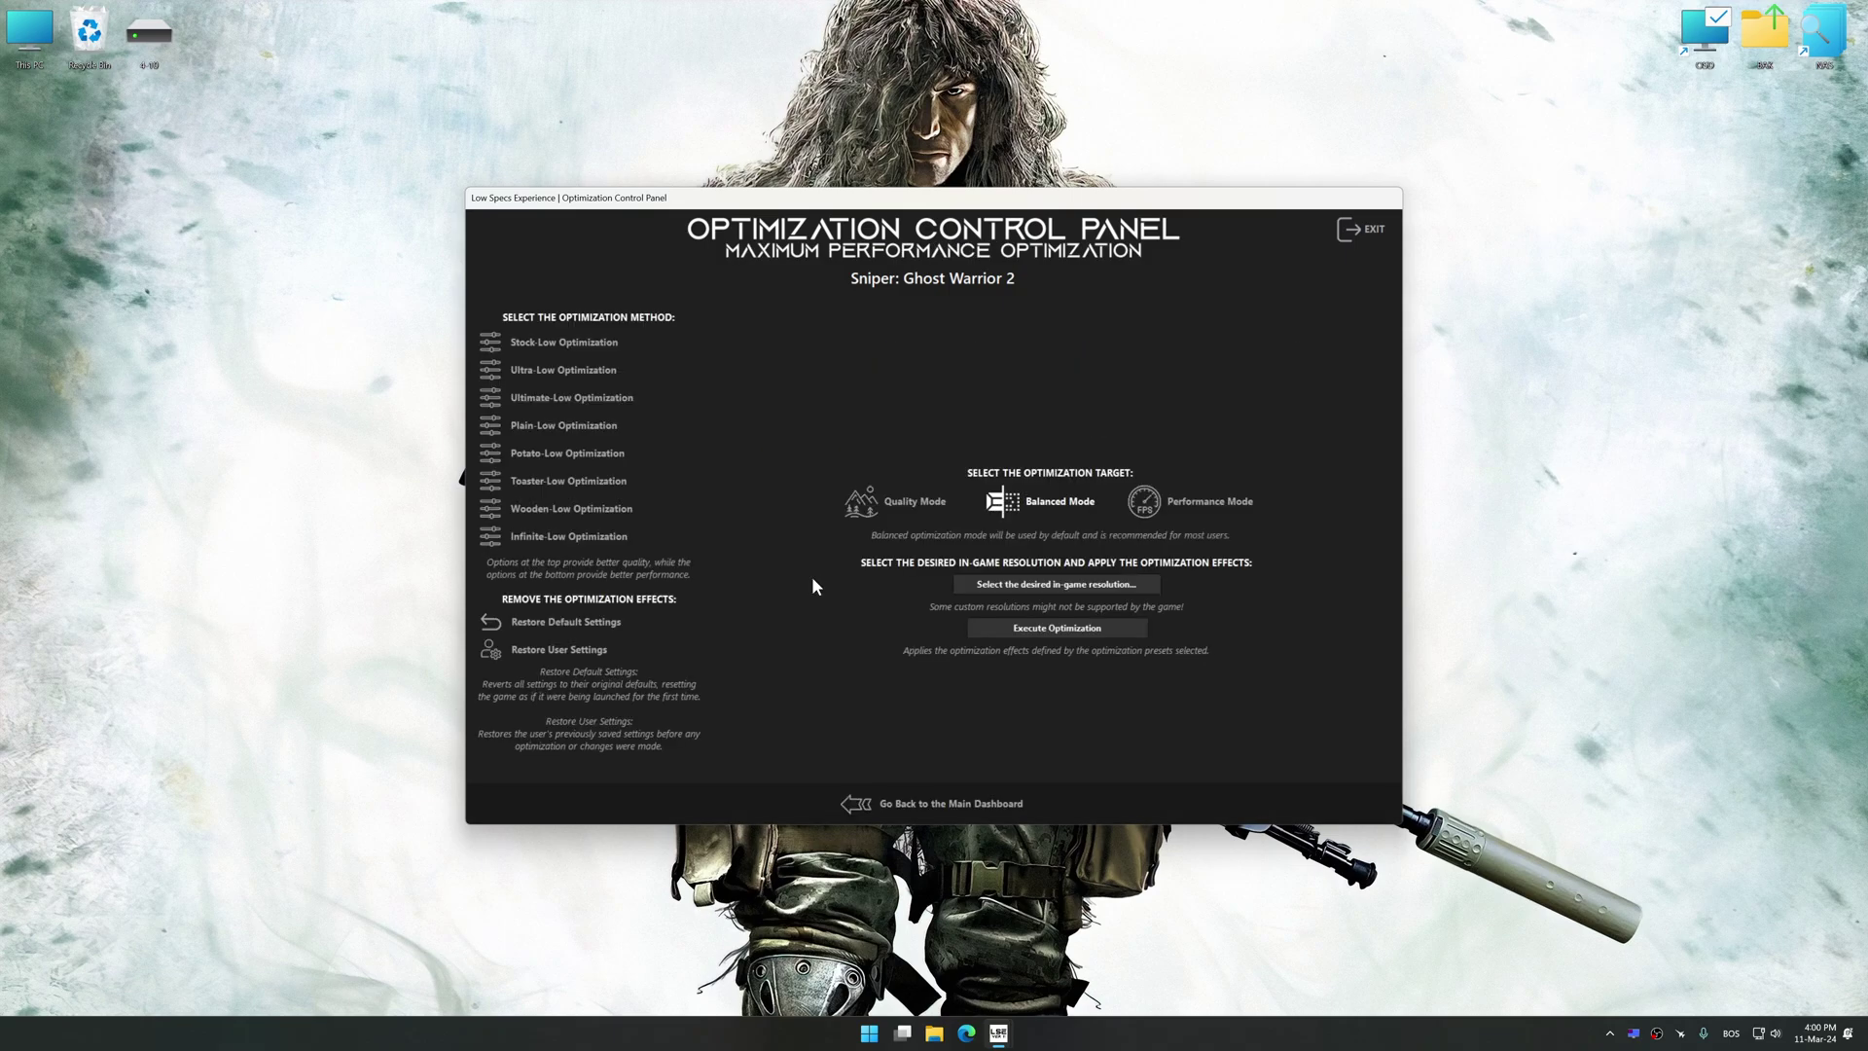
left_click(559, 454)
left_click(1147, 503)
left_click(1057, 584)
scroll(1057, 642, "down", 3)
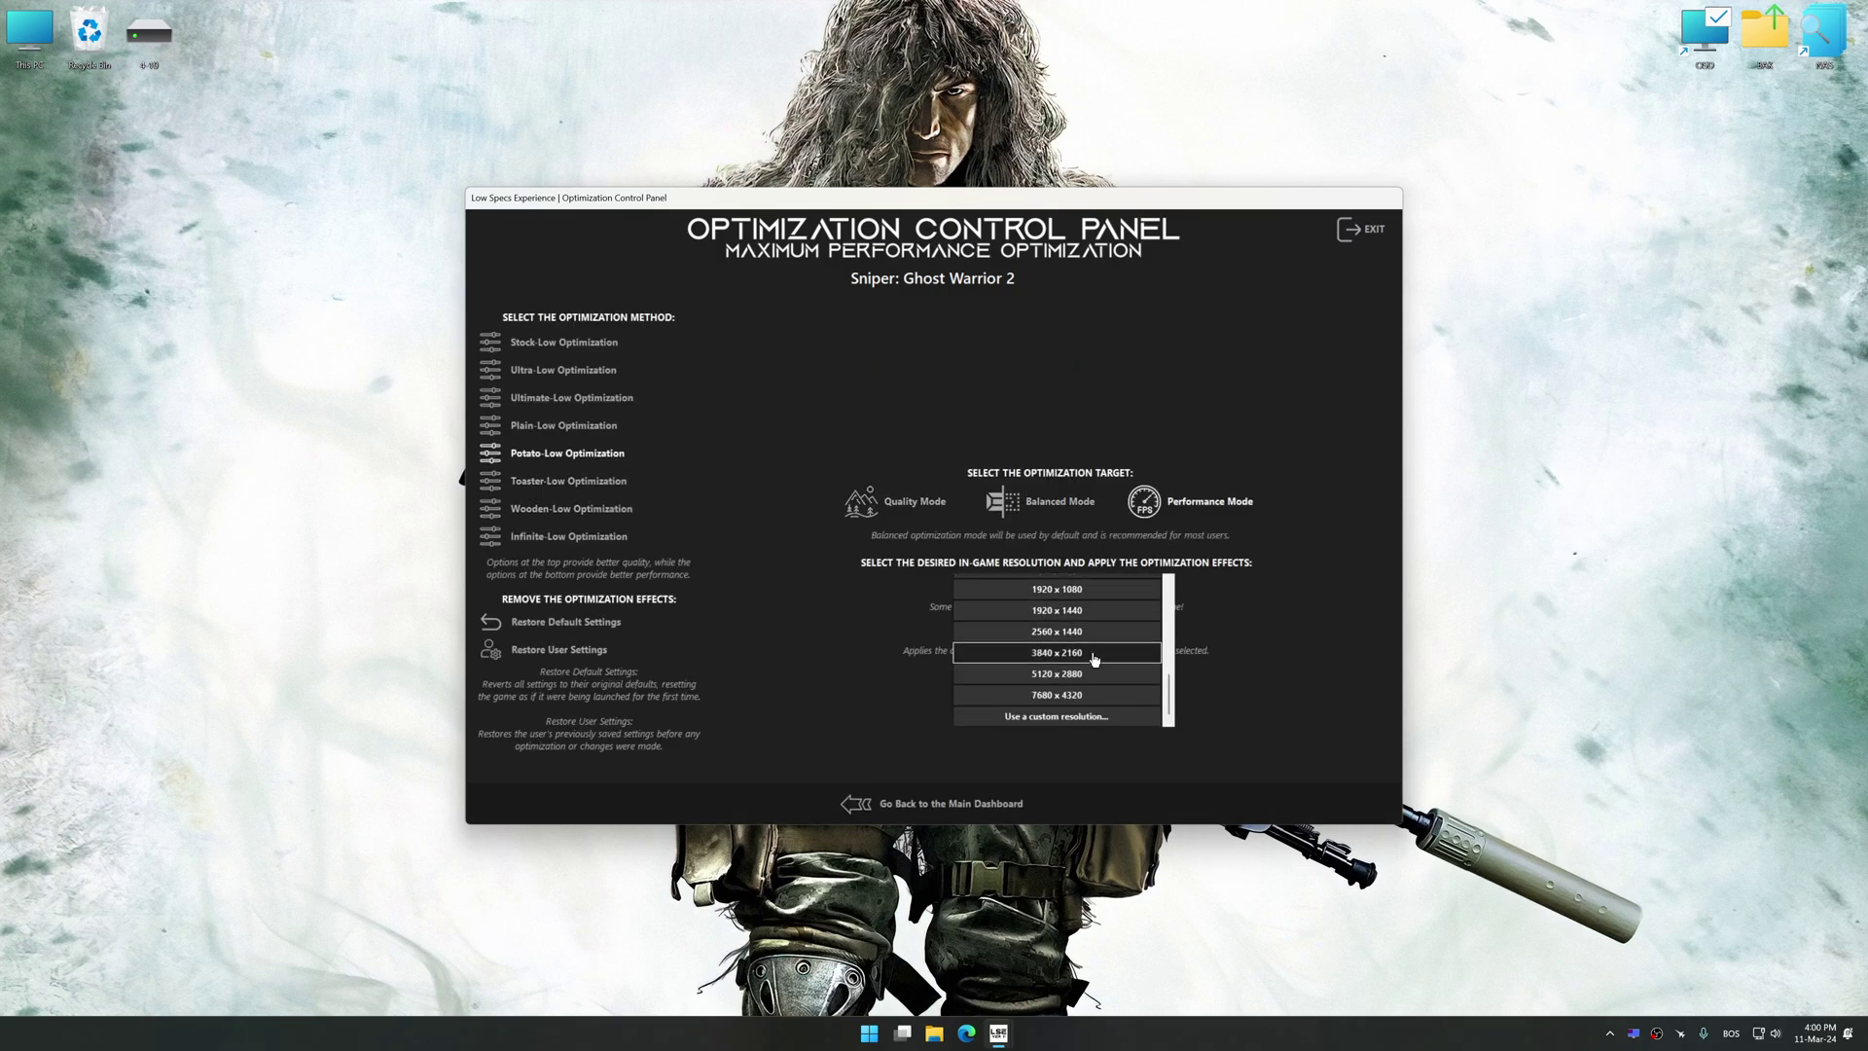
left_click(1057, 631)
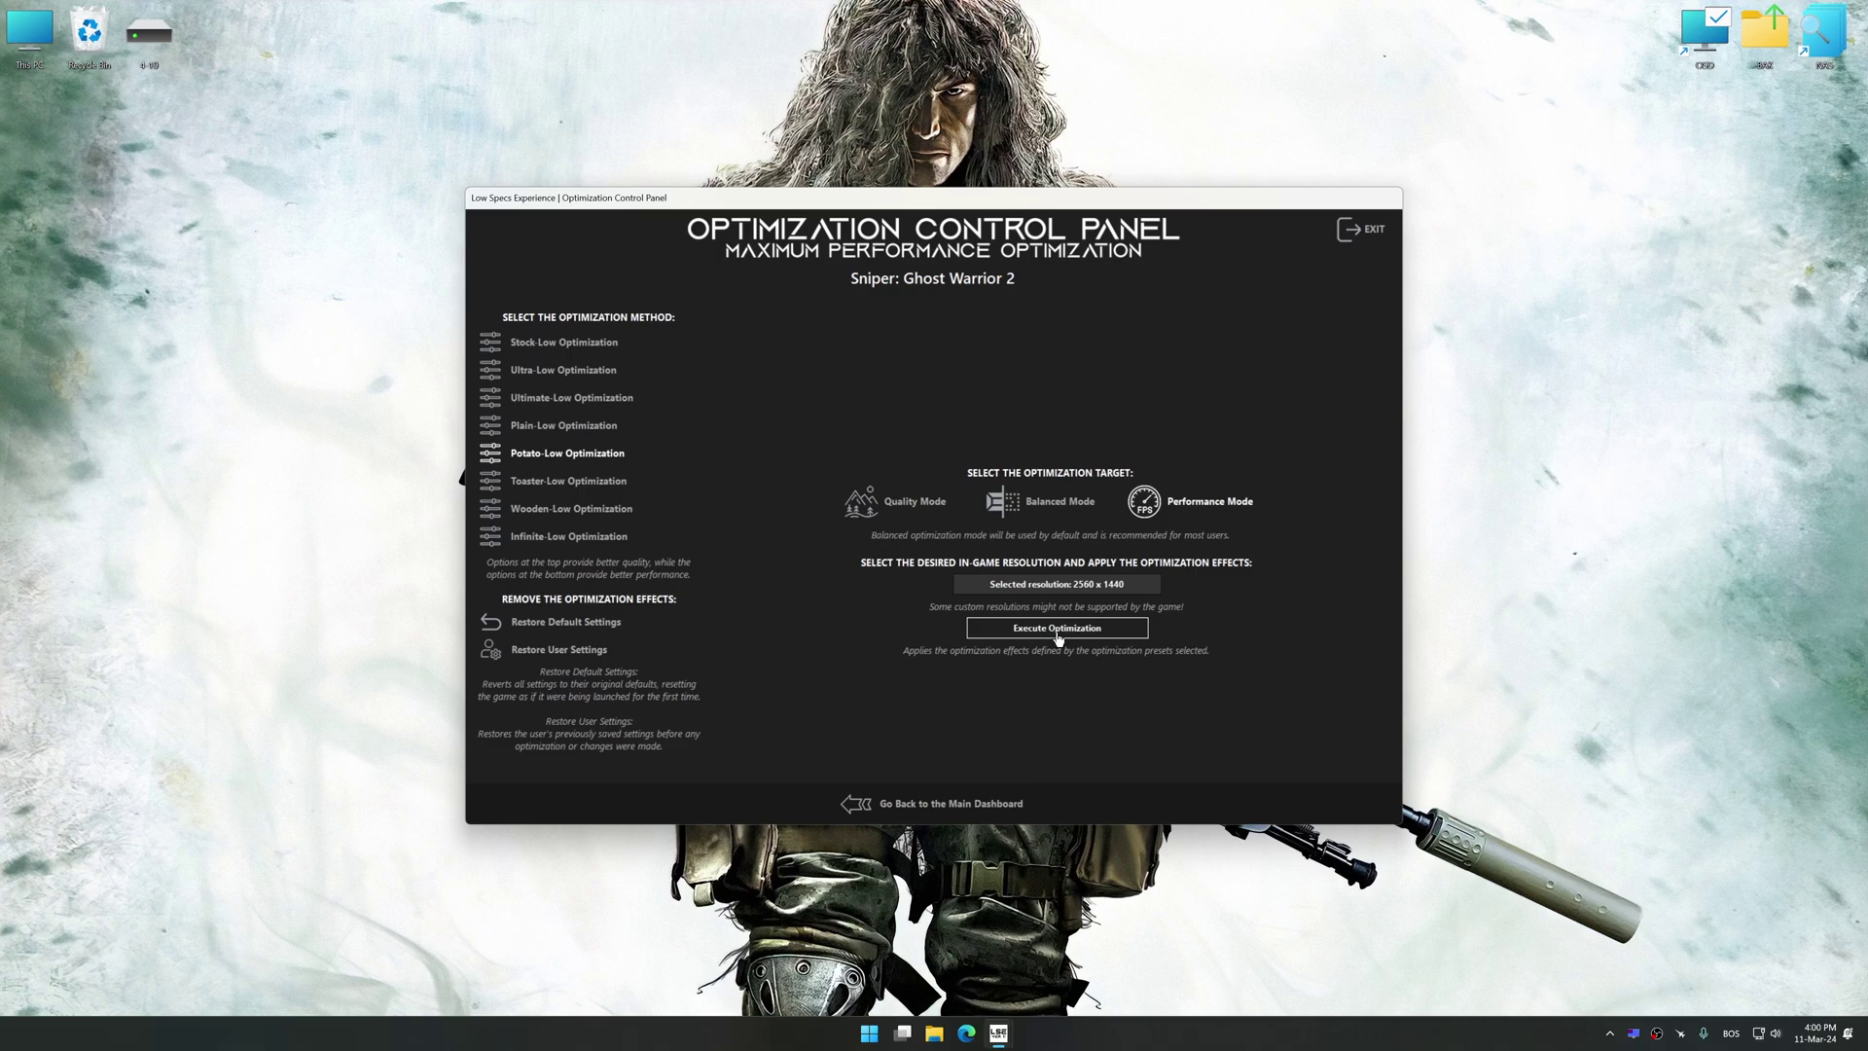
left_click(1058, 634)
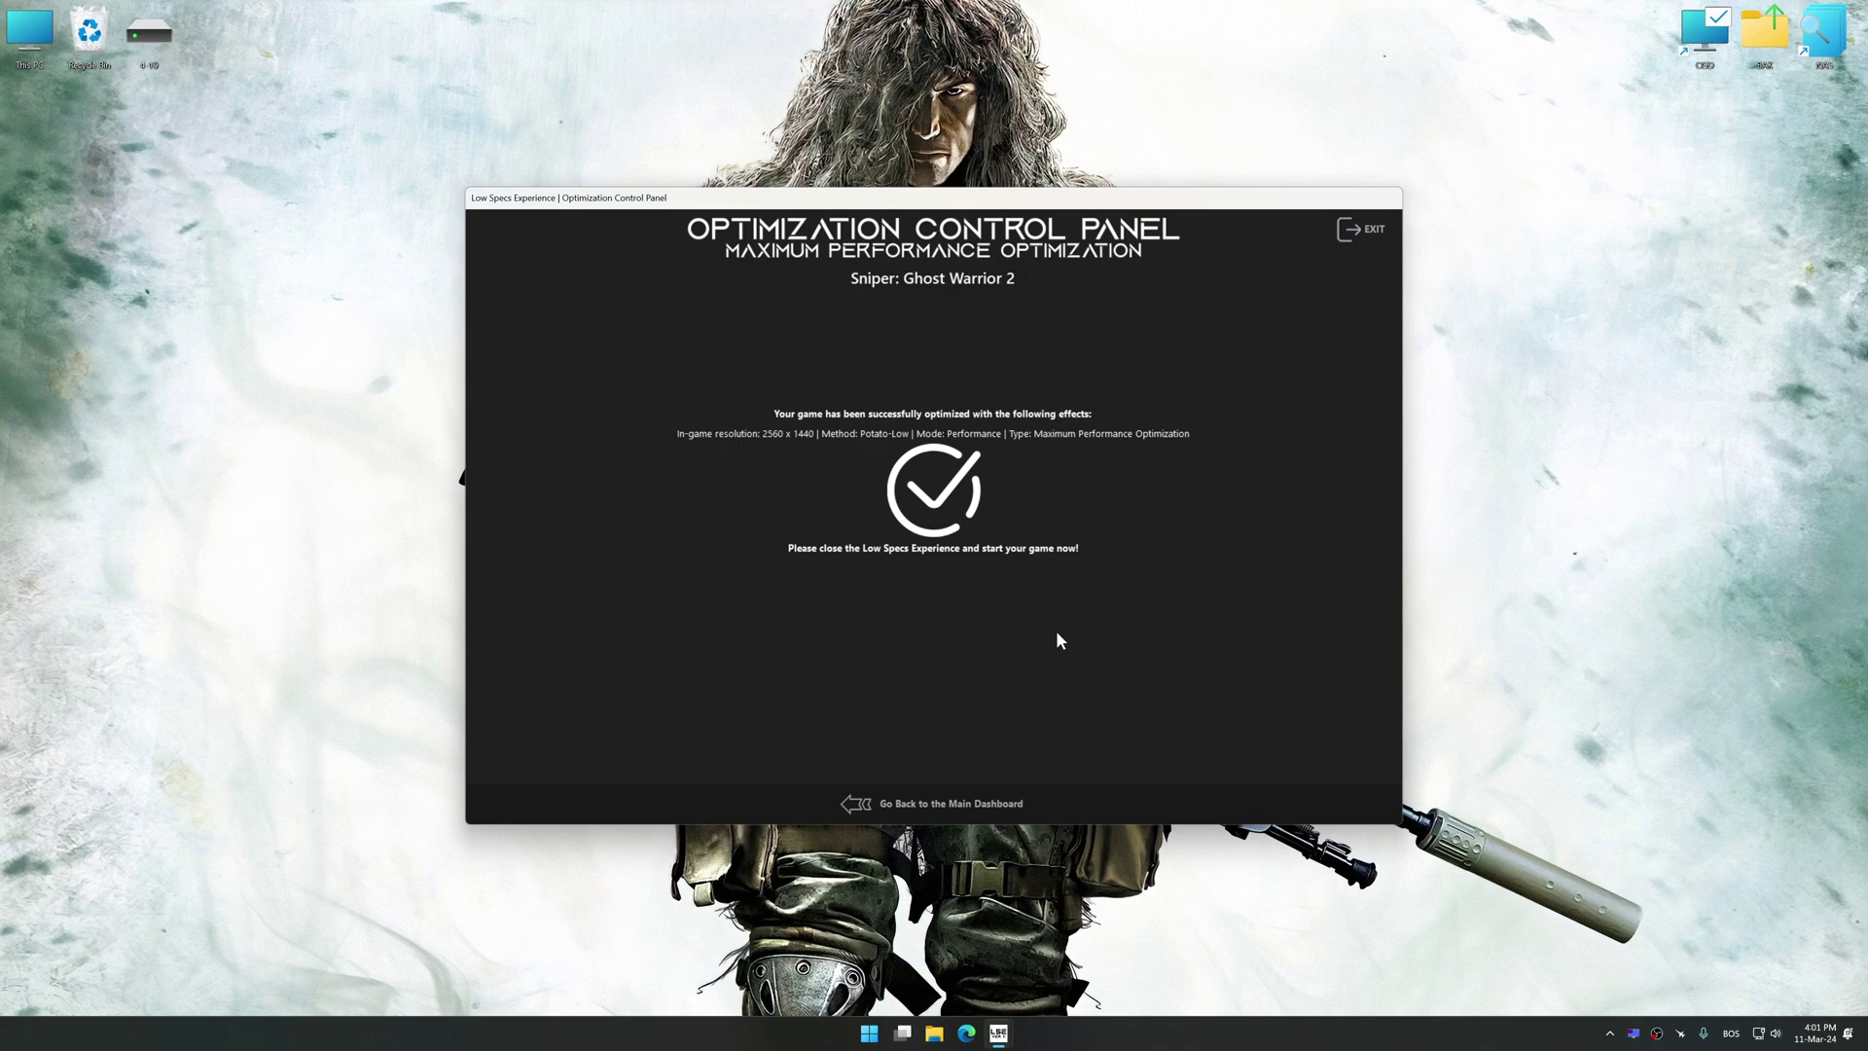
- From the dashboard's Maximum Performance page, choose Restore Default Settings and confirm Yes
left_click(940, 804)
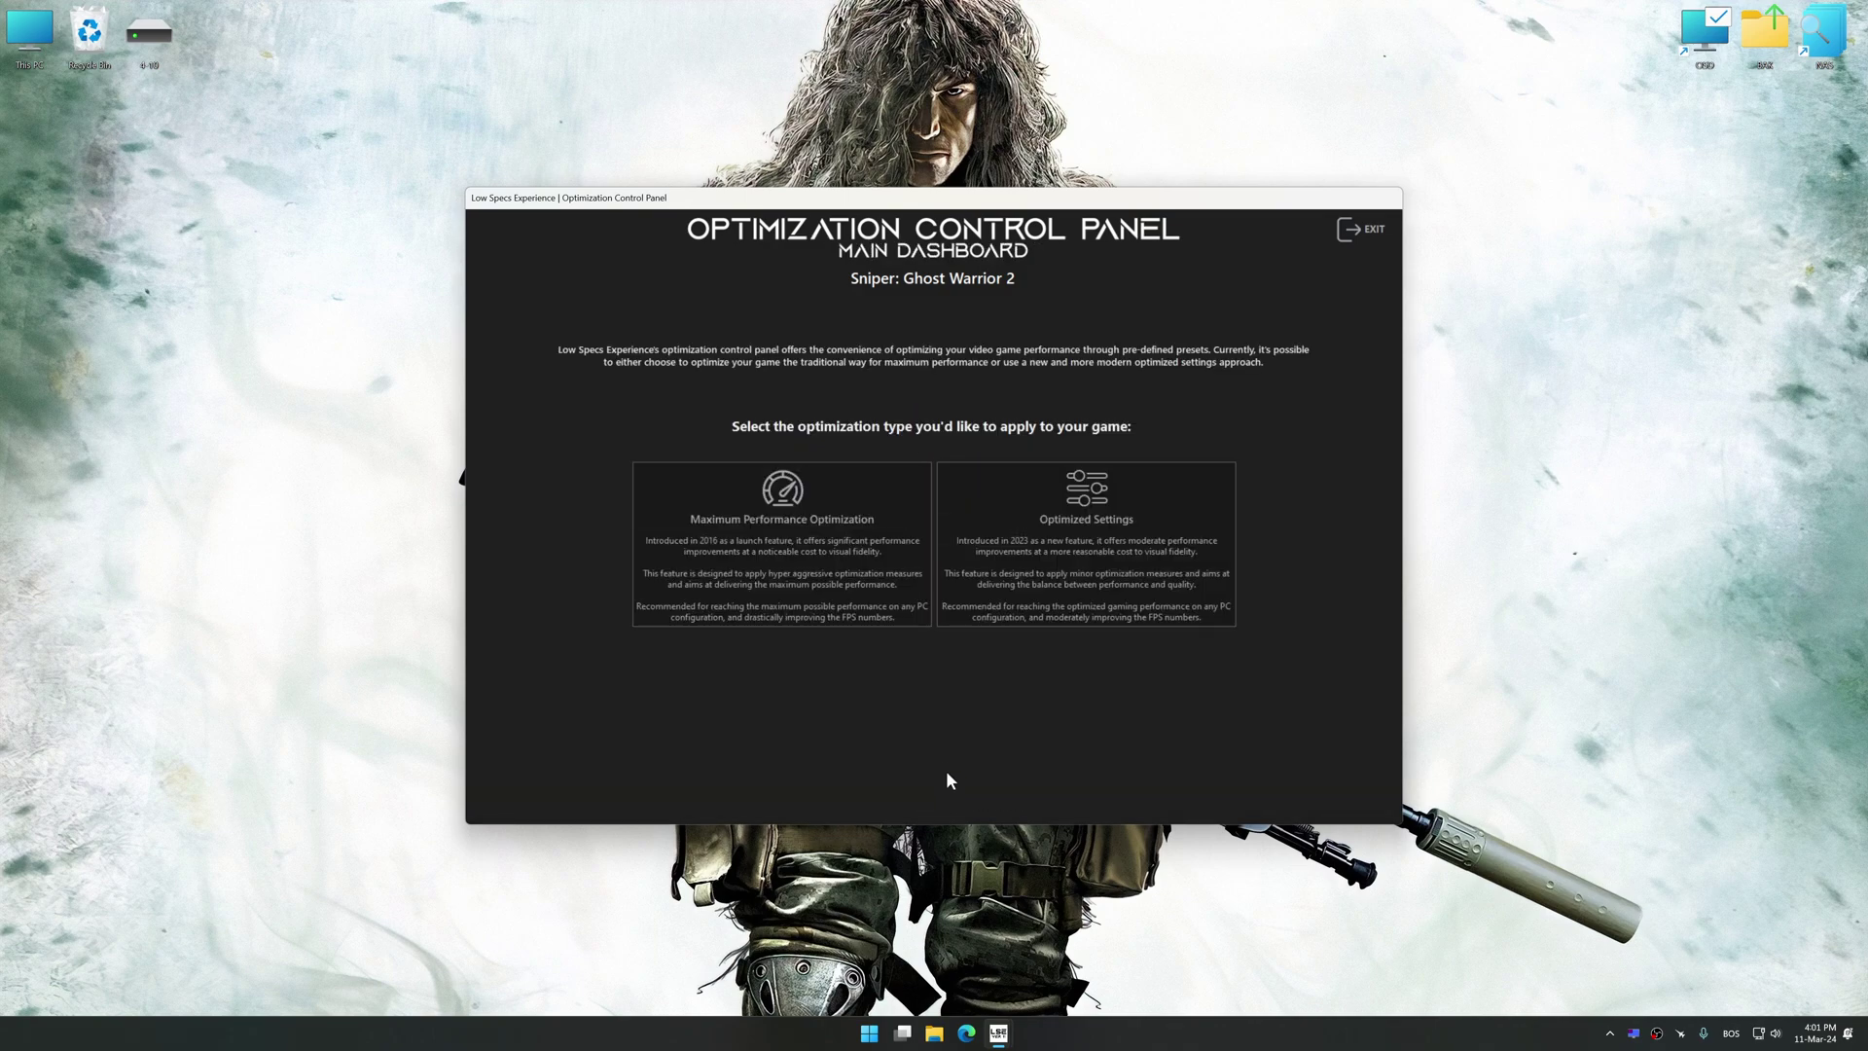
left_click(844, 614)
left_click(566, 622)
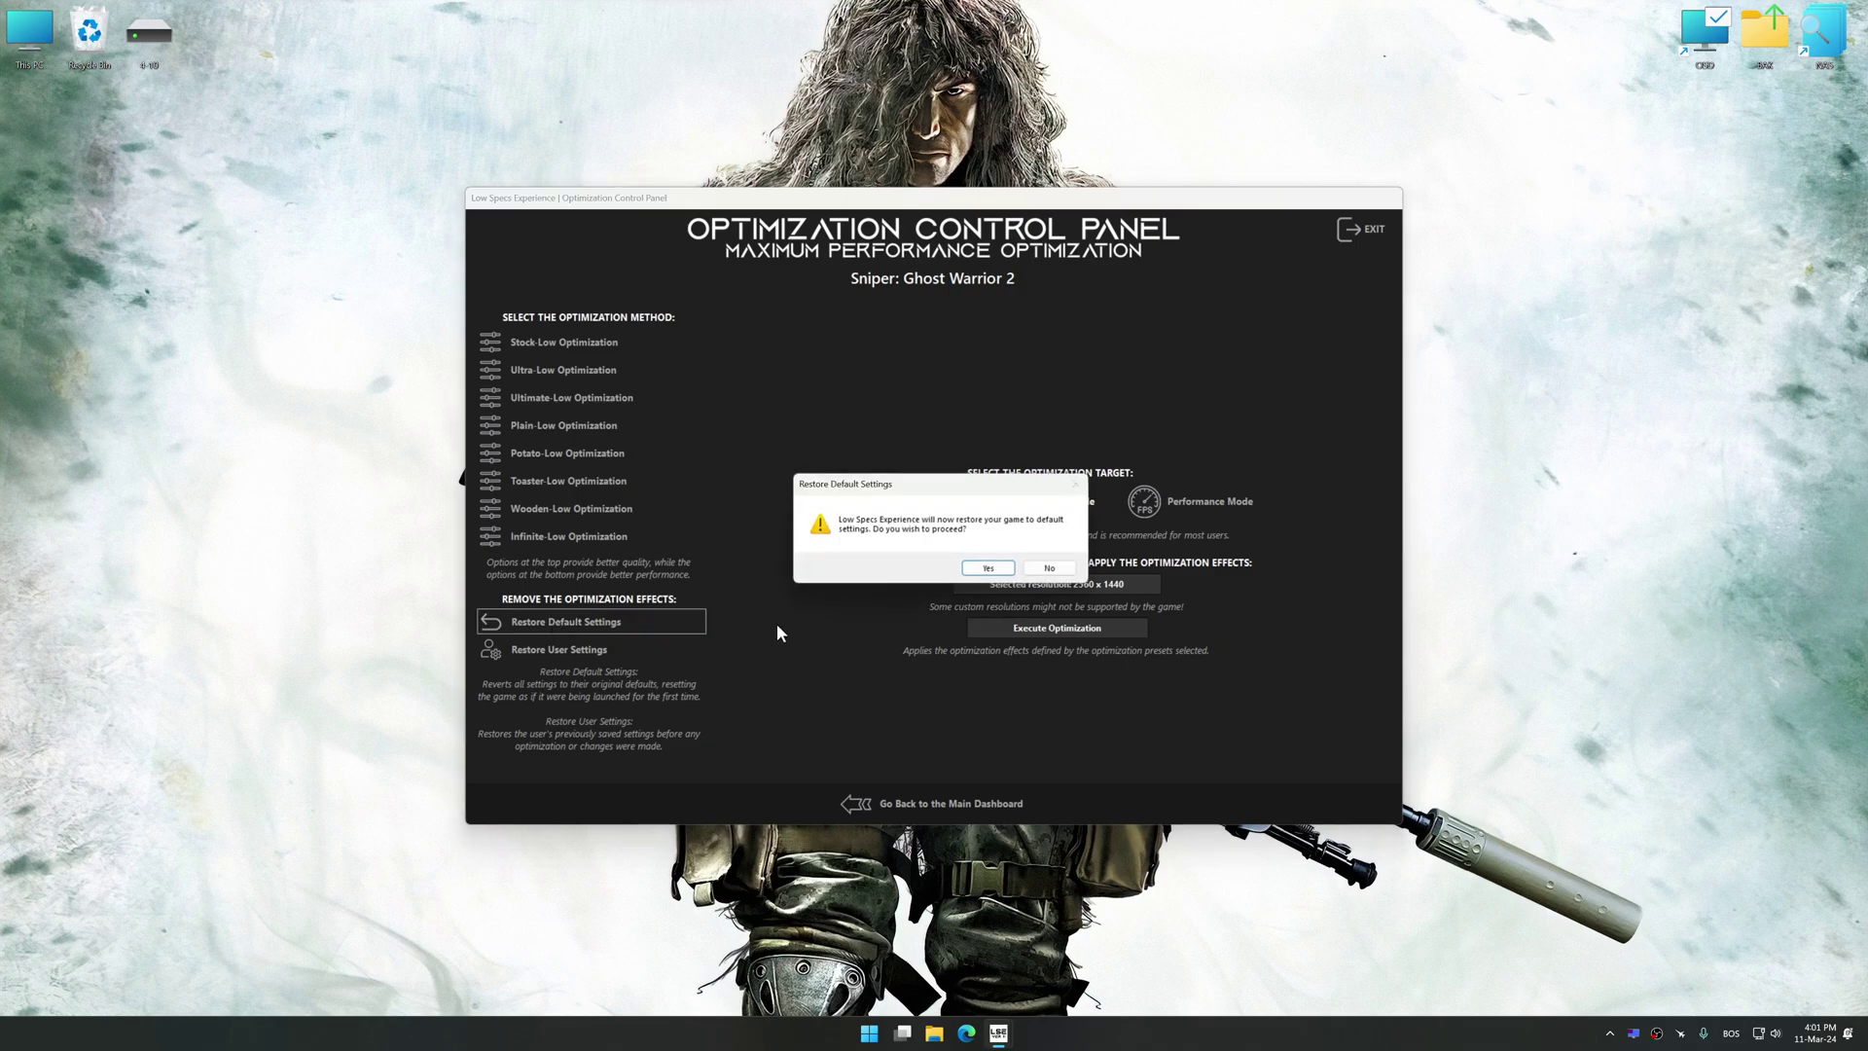
left_click(988, 567)
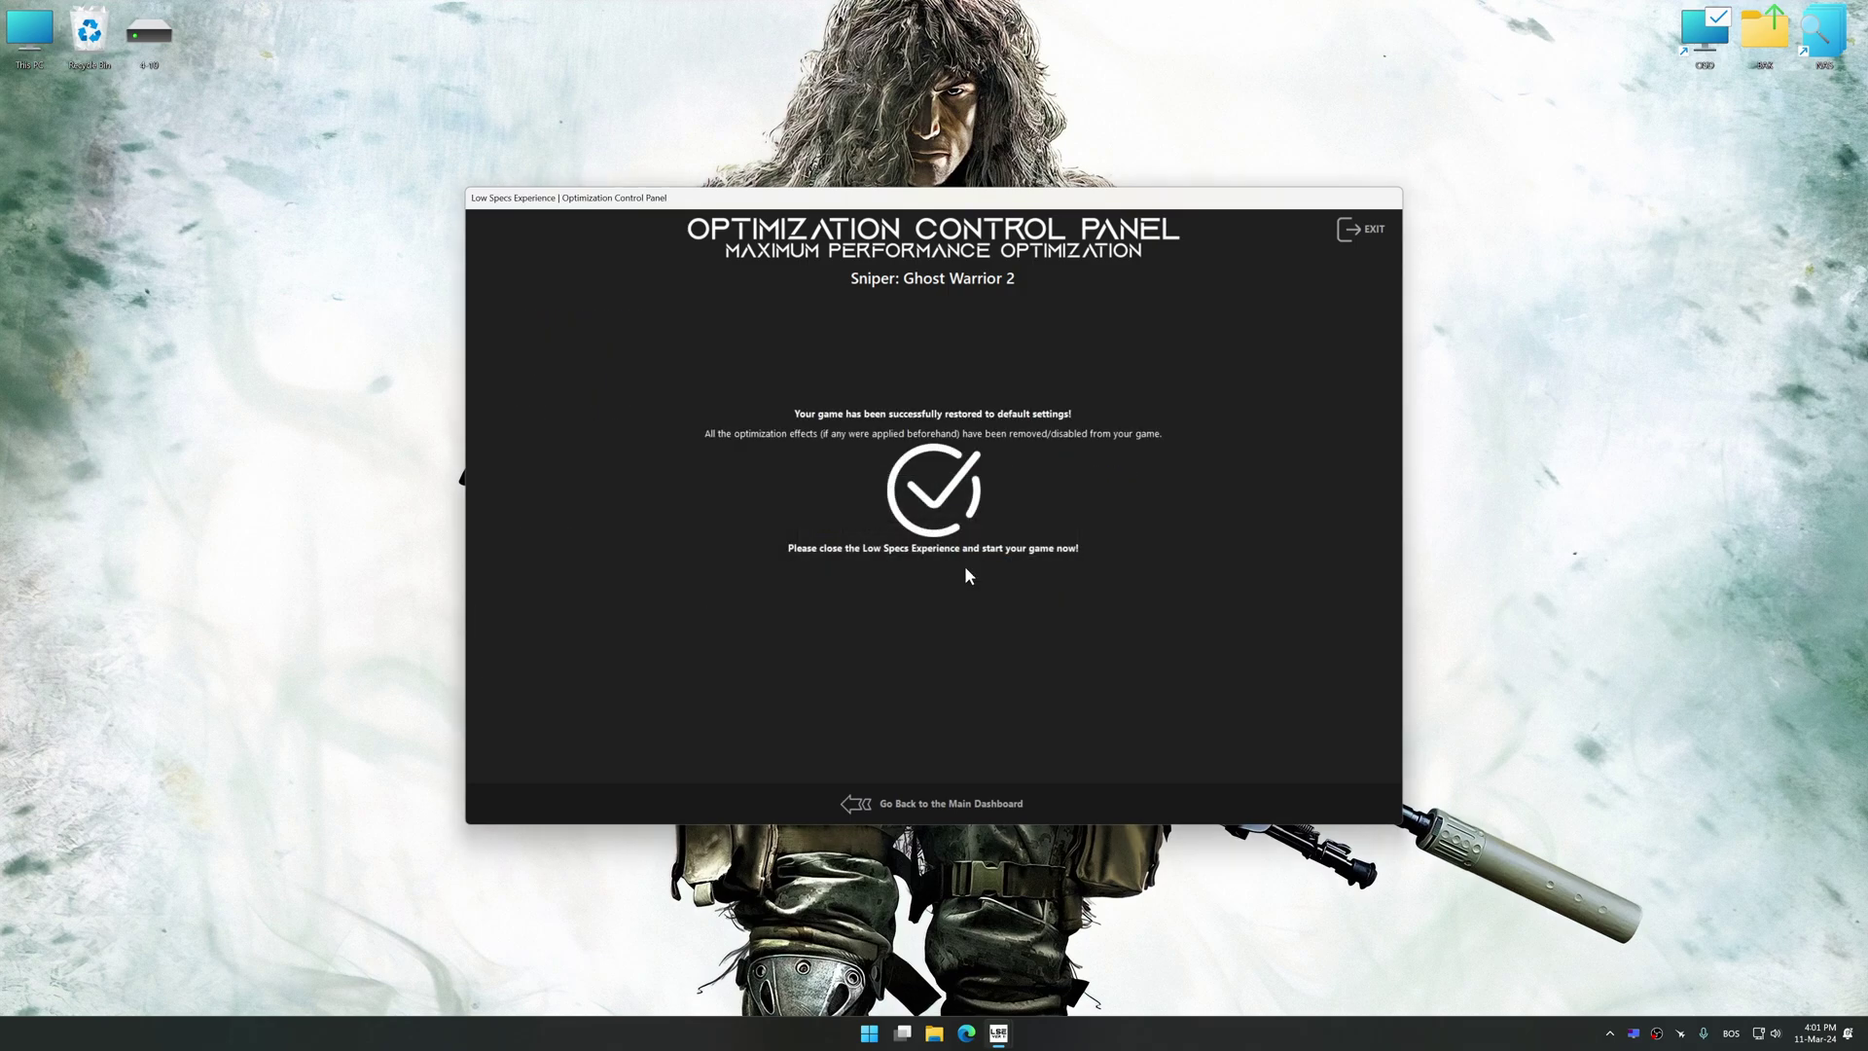